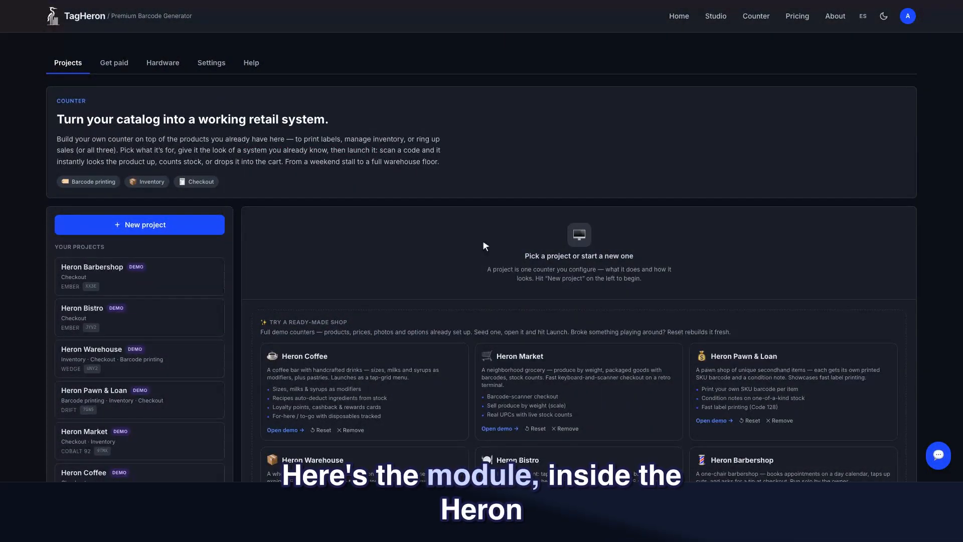
Open the Heron Market project from the Your Projects list.
click(87, 434)
Open Heron Market's Discounts & Memberships module, launch the counter and sign in as the cashier.
scroll(346, 359, down, 5)
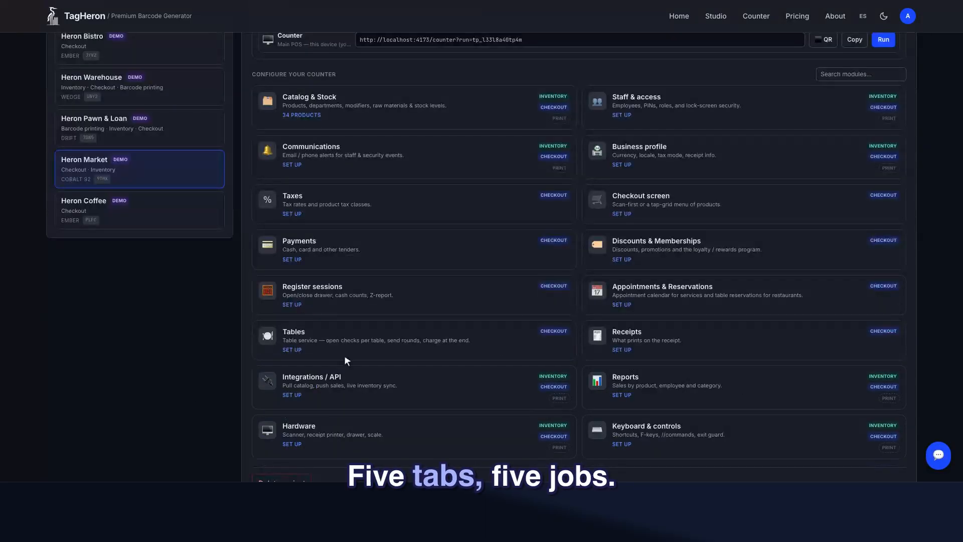
click(738, 242)
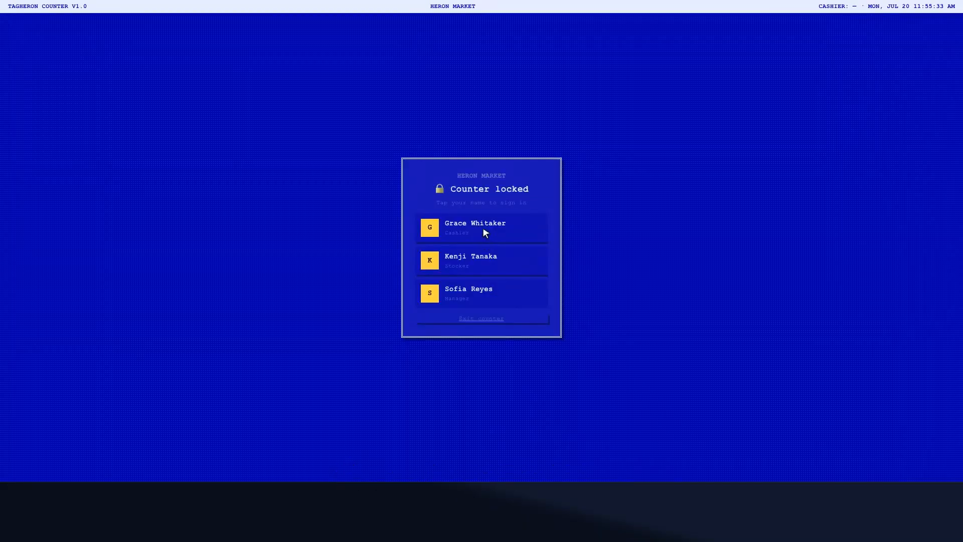
click(482, 227)
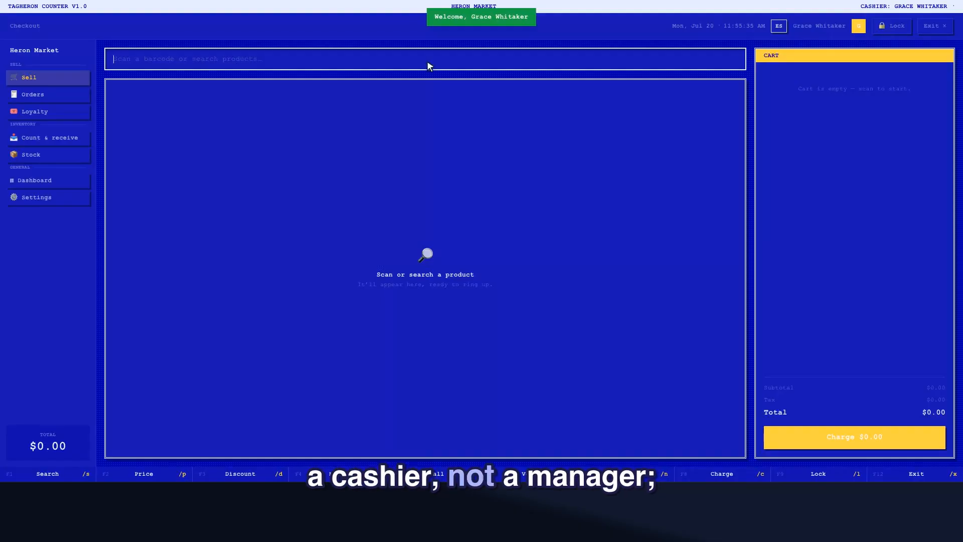
Add two Whole Milk, 1 gal to the cart ($6.98) and bring up the order discount choices.
text(Whole Milk)
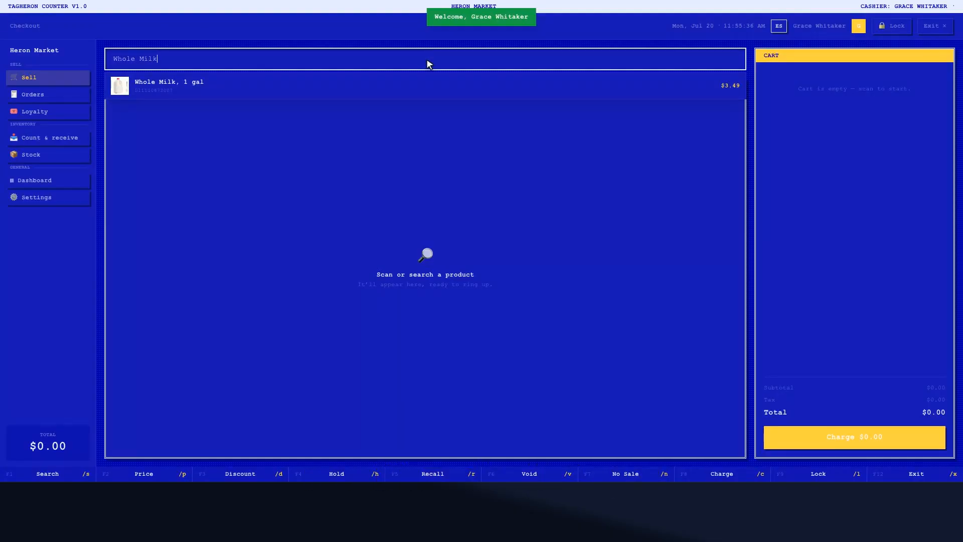
click(425, 81)
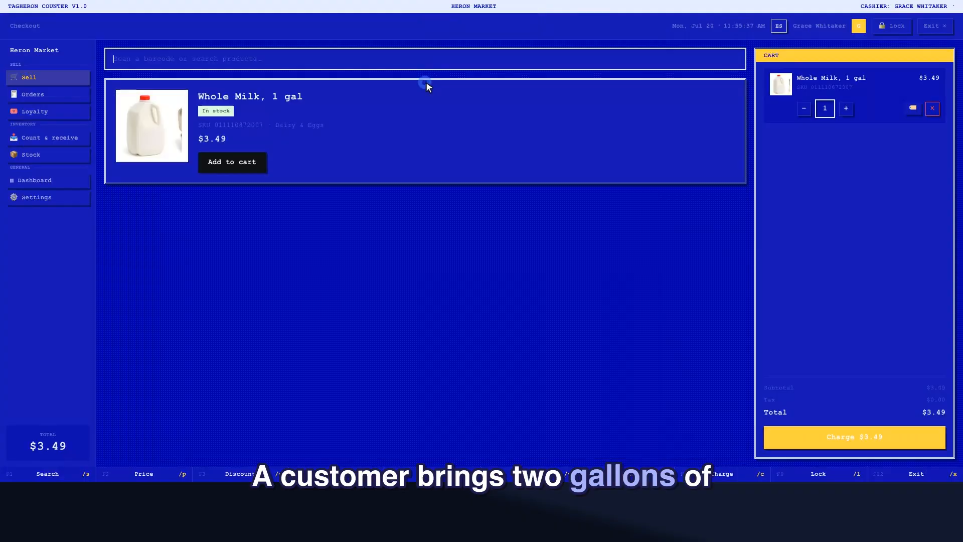
click(425, 59)
text(W)
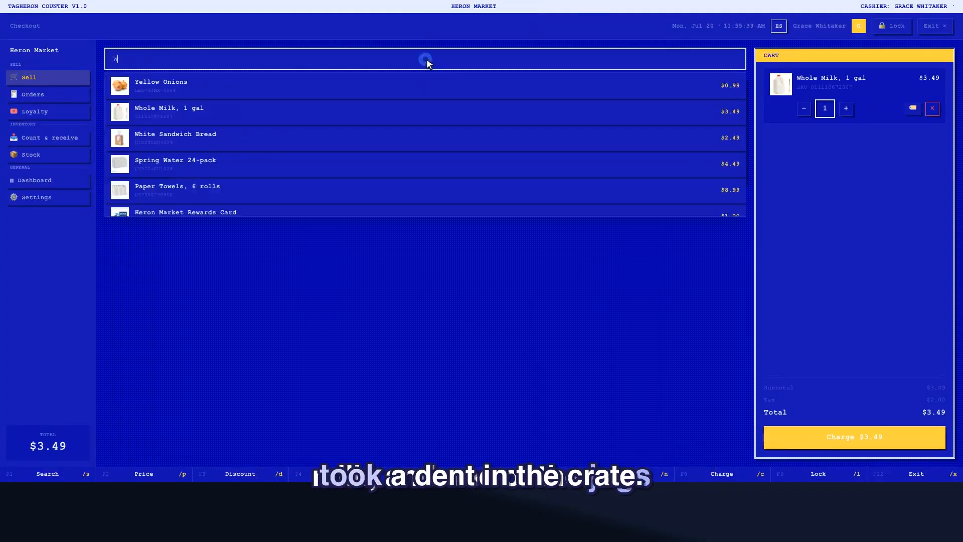
text(hole Milk)
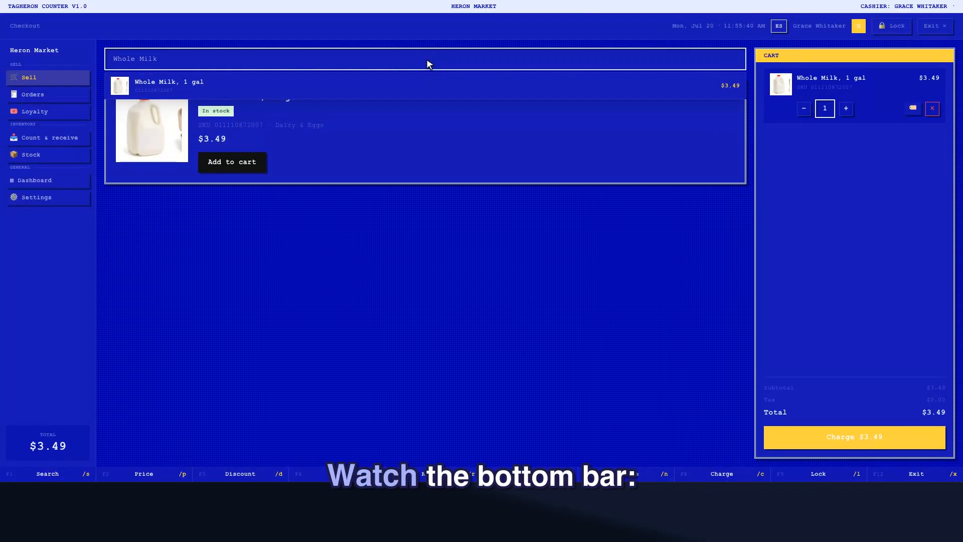
click(426, 82)
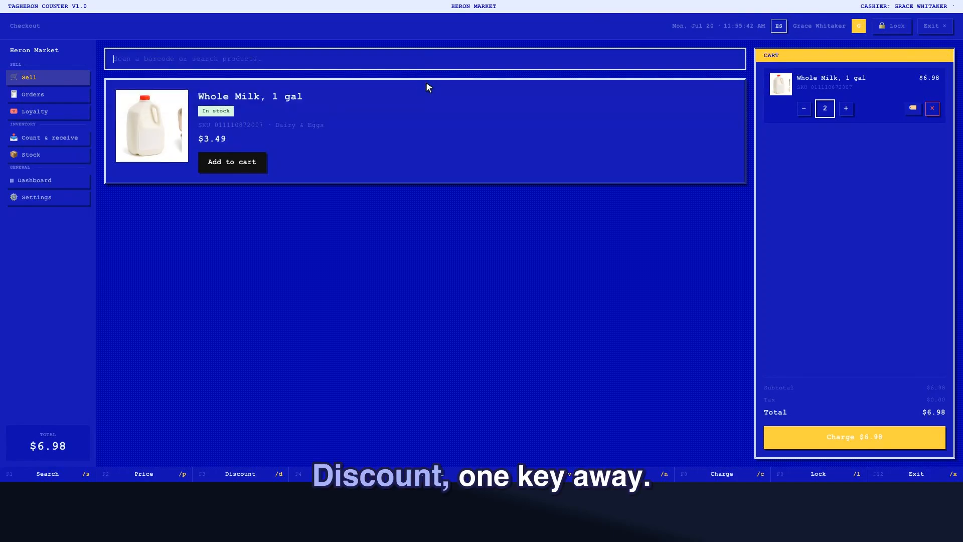
click(241, 473)
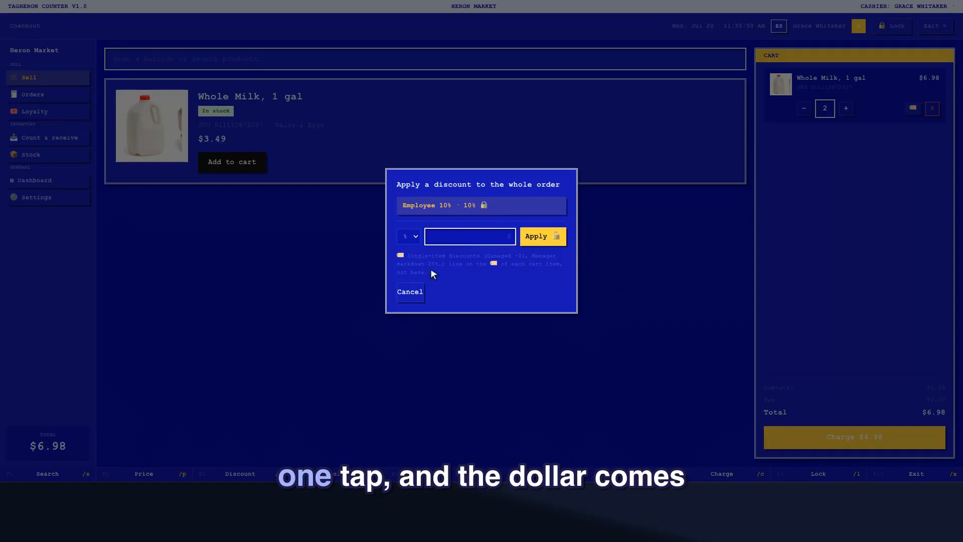
Skip the order discount and take Damaged −$1.00 off the milk line, totalling $5.98.
click(411, 292)
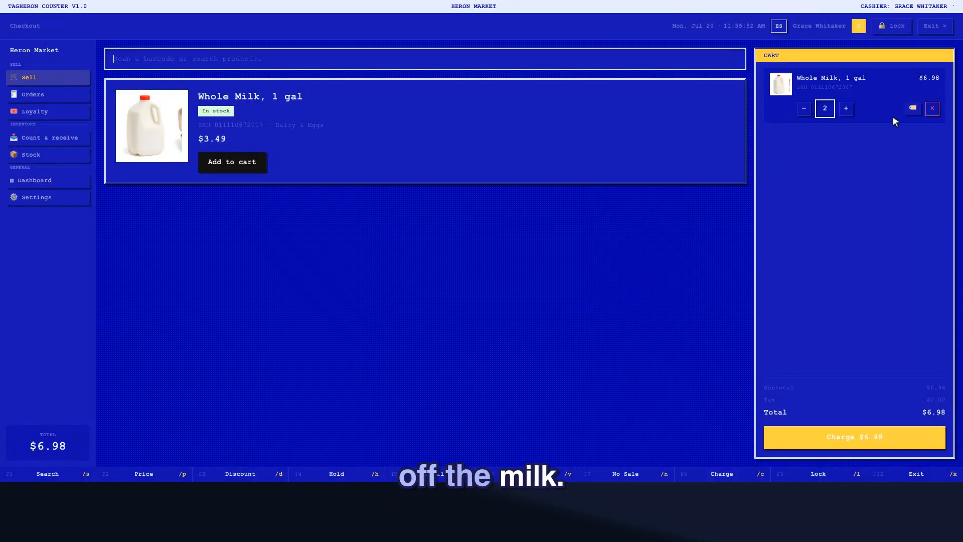
click(913, 108)
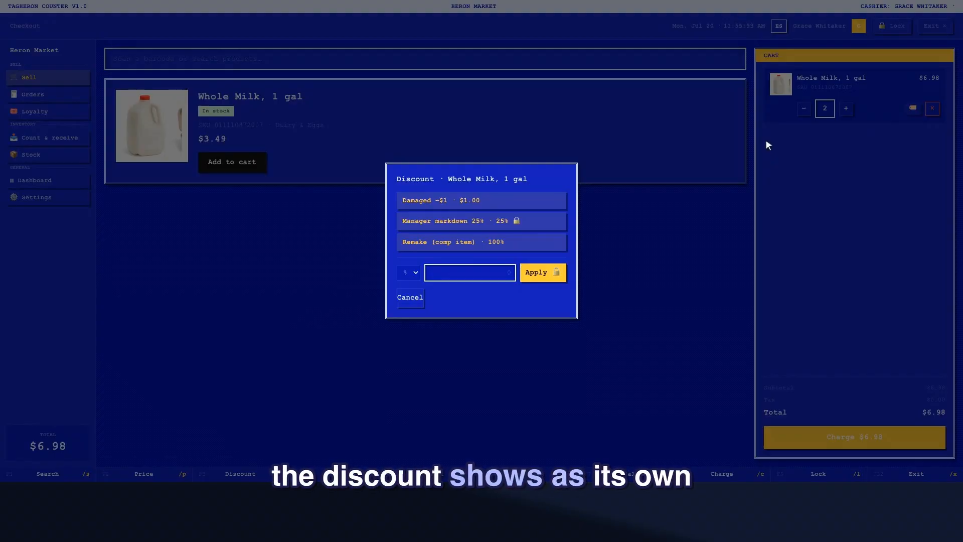
click(482, 199)
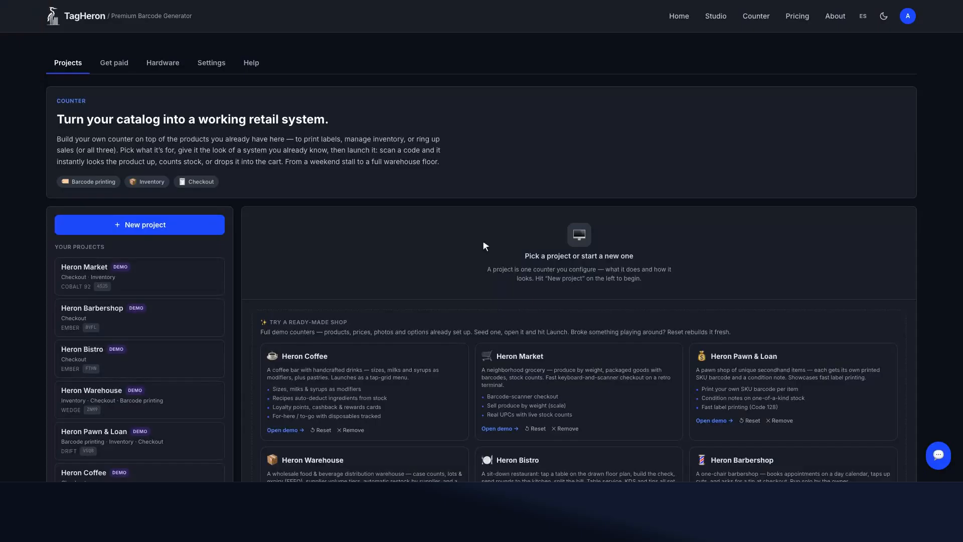
Add a new 10% off all-products promotion in Heron Market's Discounts & Memberships.
click(87, 271)
scroll(129, 270, down, 5)
click(738, 245)
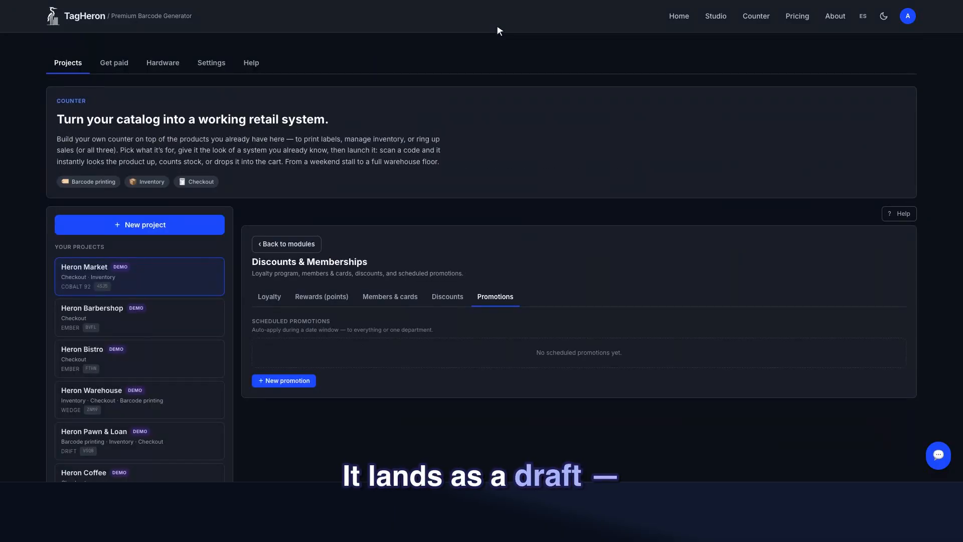
click(284, 380)
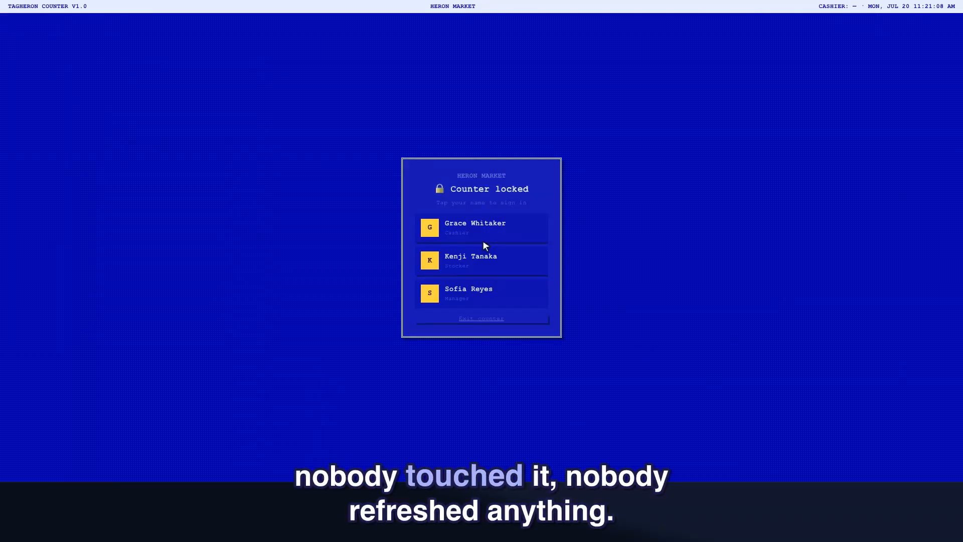
Sign in as the cashier and ring up a gallon of Whole Milk at the promotional $3.14.
click(483, 229)
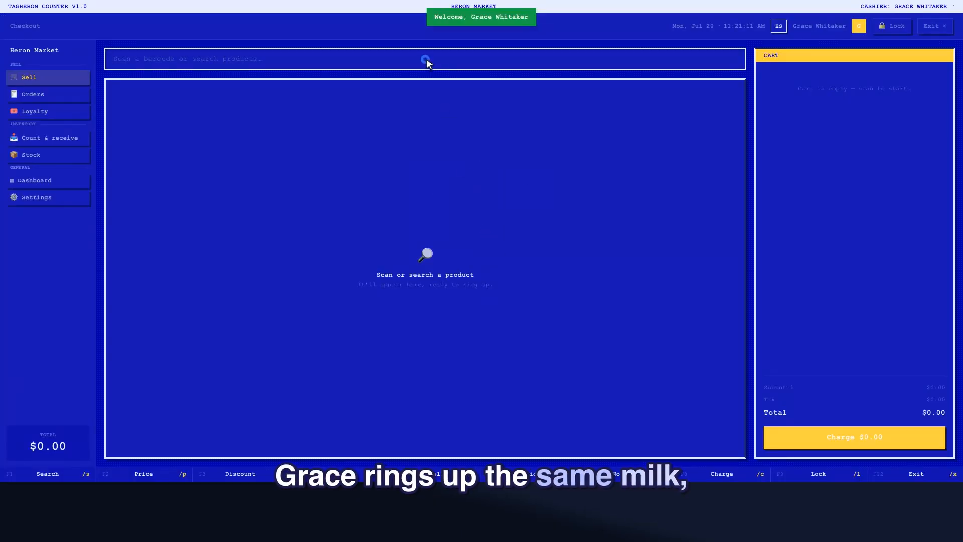
text(Whole Milk)
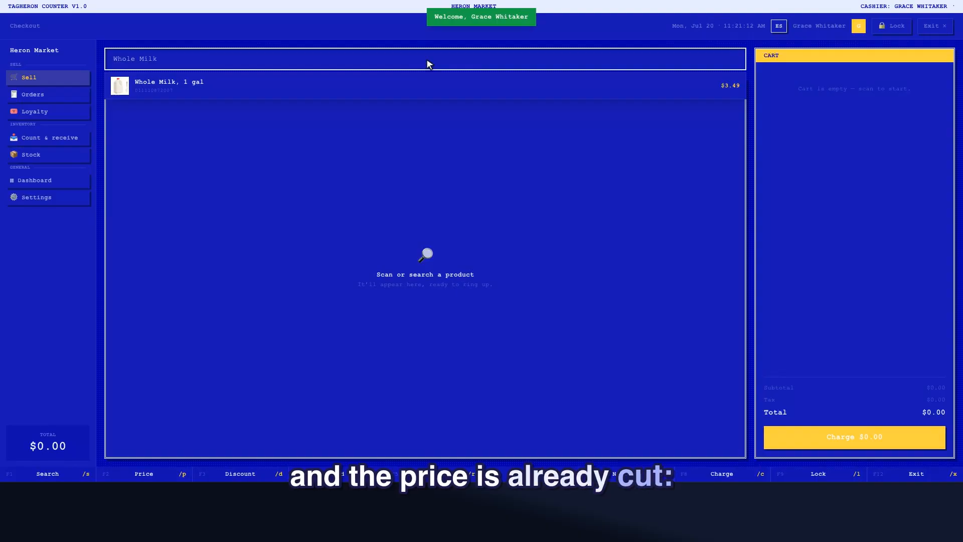
click(426, 83)
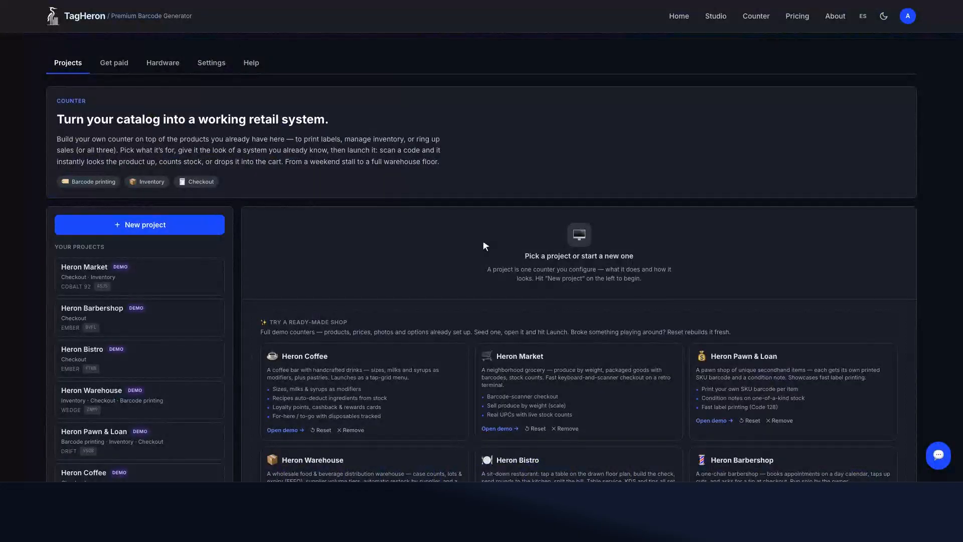
Open Heron Market's Discounts & Memberships and review the Heron Market Rewards loyalty perks.
click(136, 264)
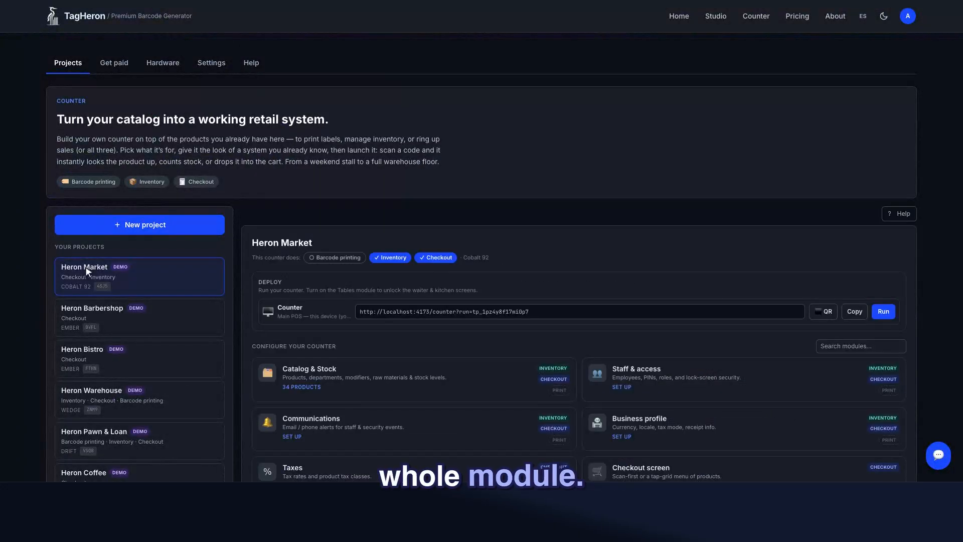
scroll(305, 261, down, 5)
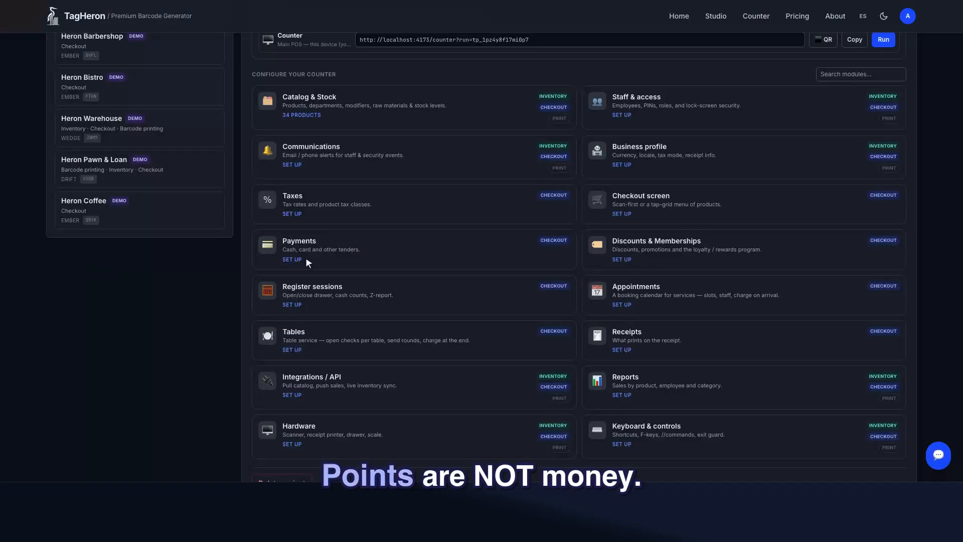
click(738, 240)
scroll(271, 28, up, 5)
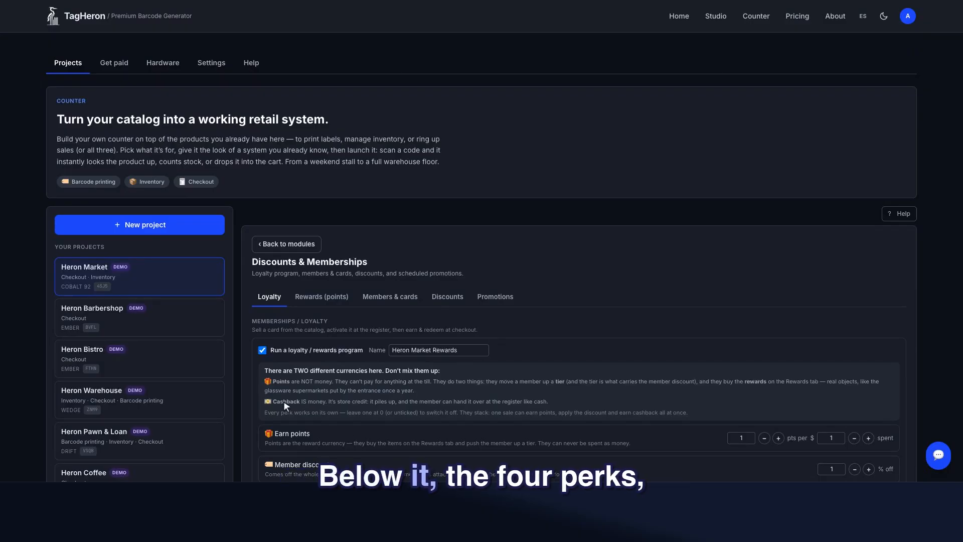
scroll(333, 323, down, 5)
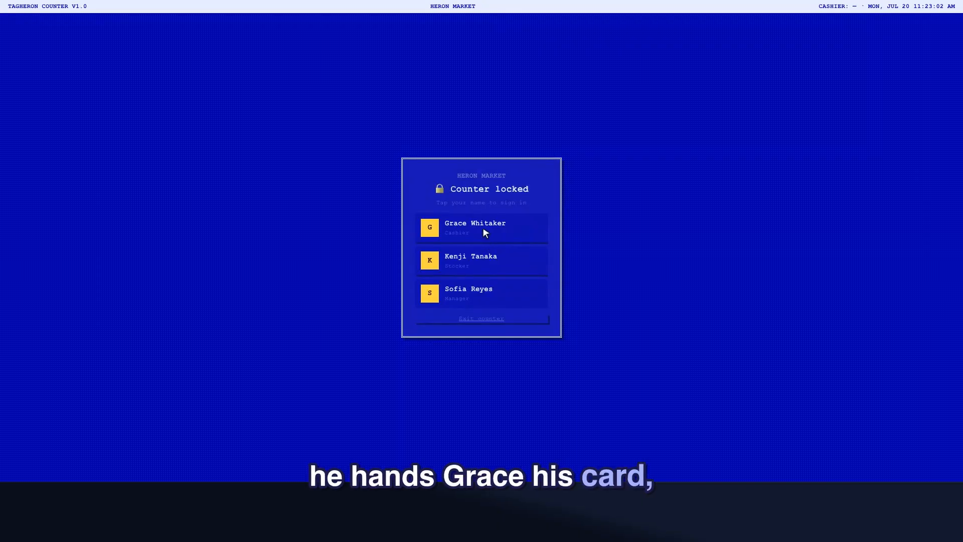
click(484, 229)
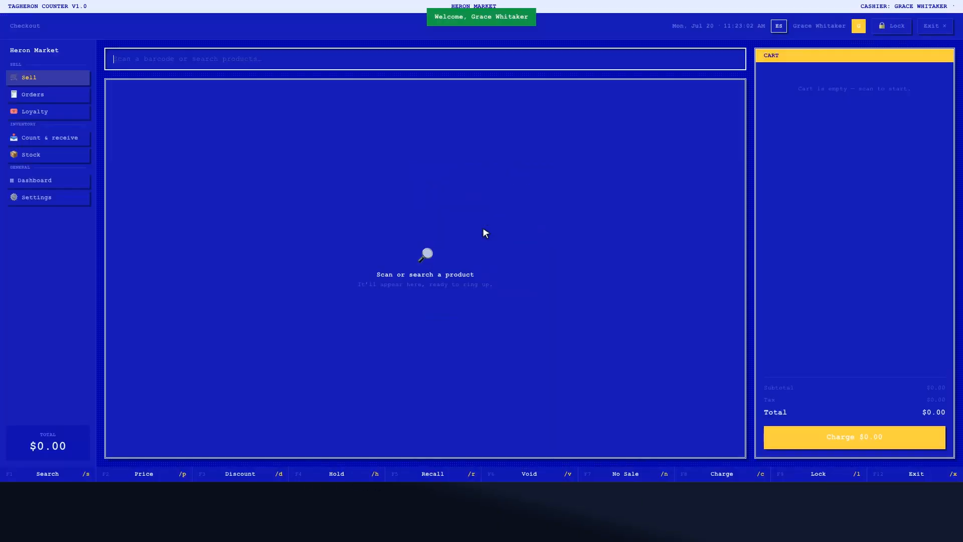
click(426, 59)
text(290000000001)
key(Return)
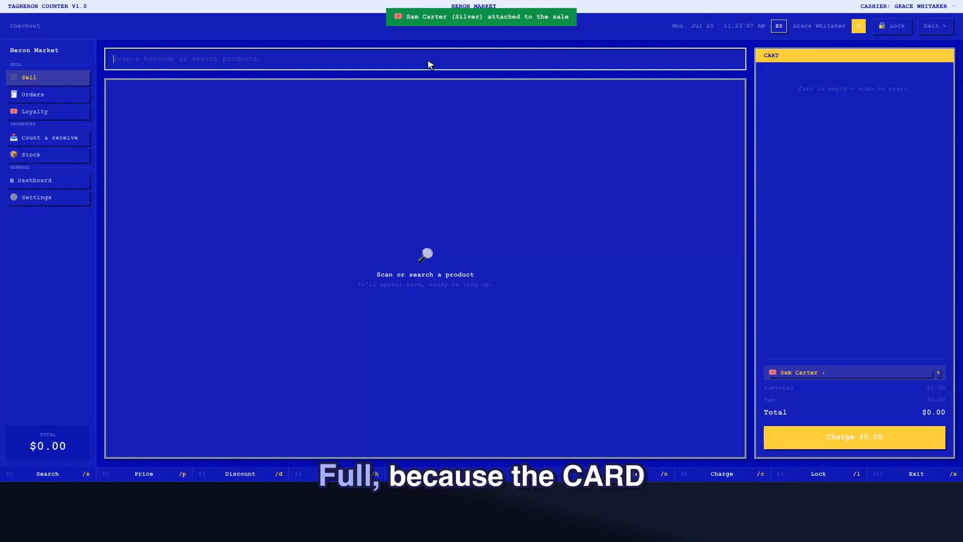
click(853, 373)
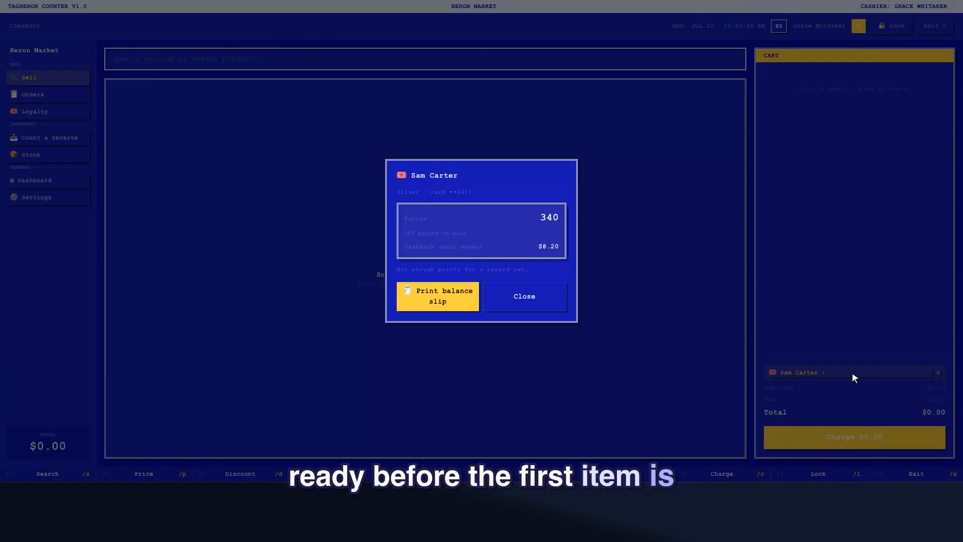
click(527, 297)
Sell one Whole Milk, 1 gal to the member for $3.11, paid in exact cash.
text(Whole Milk)
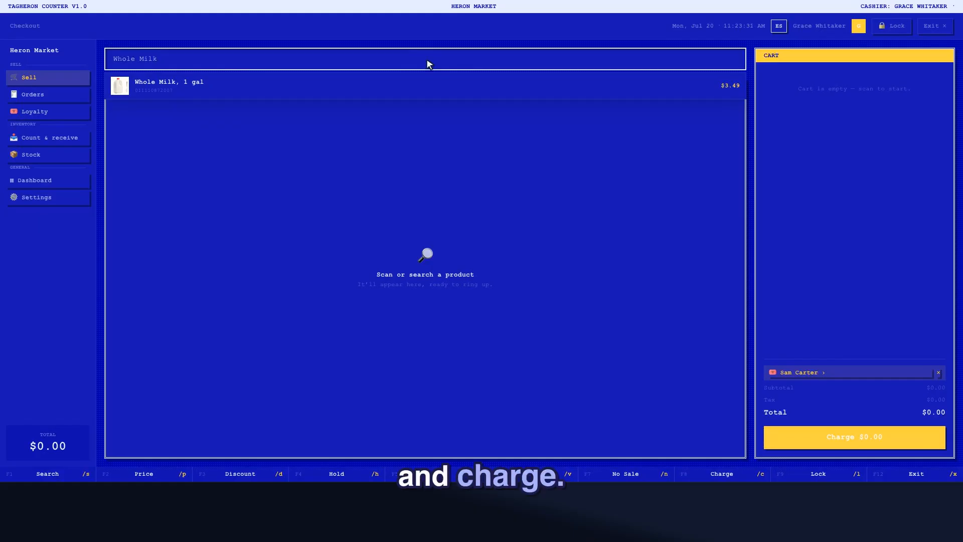
click(428, 87)
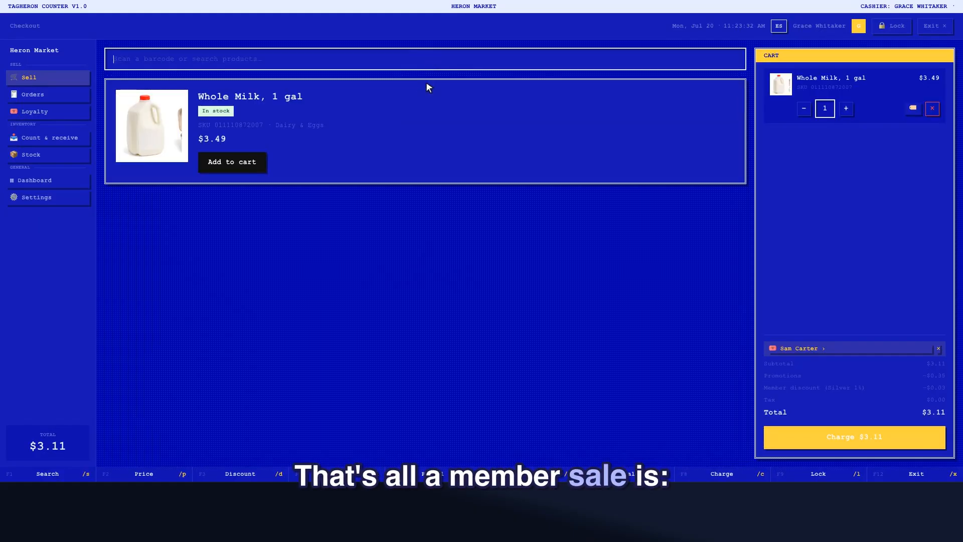
click(857, 440)
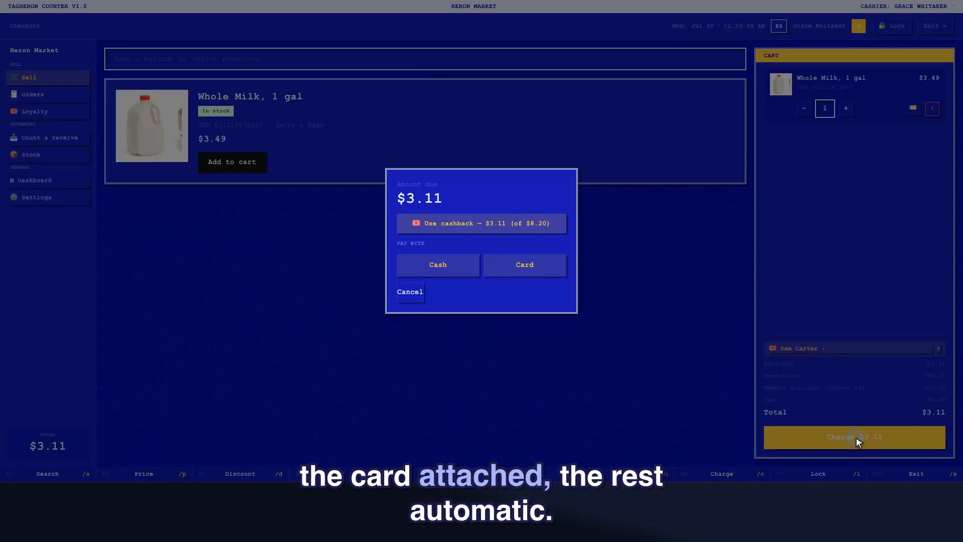
click(440, 267)
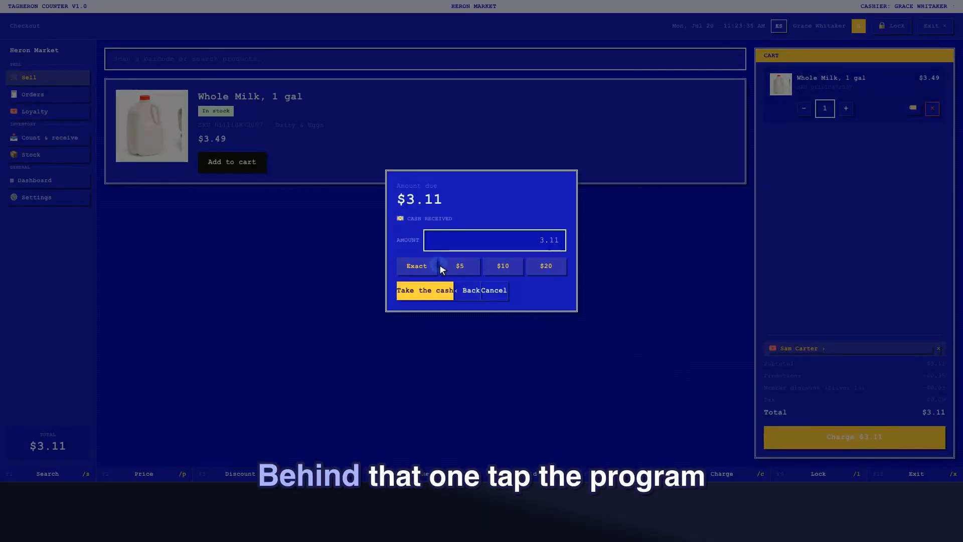
click(425, 291)
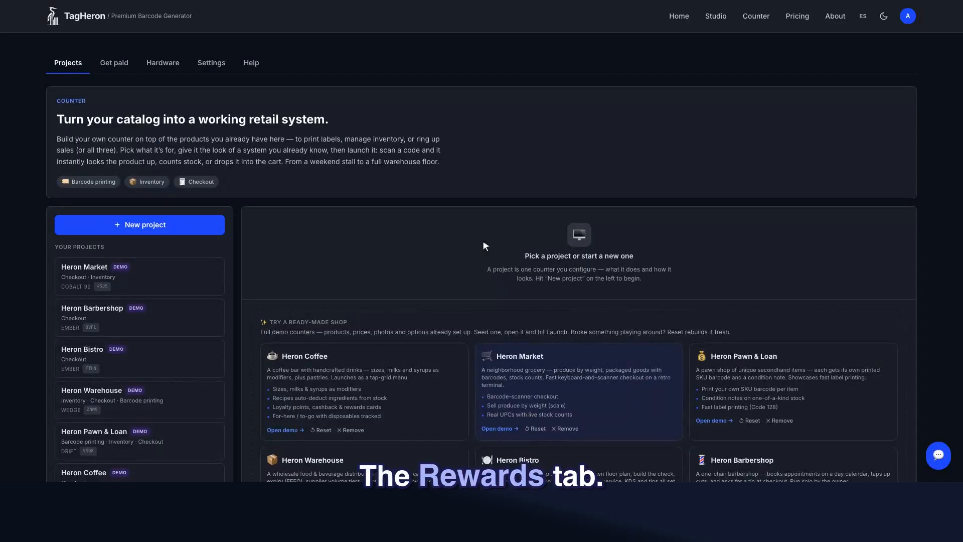
Review Heron Market's points rewards list, then sign in to the relaunched counter as the cashier.
click(86, 271)
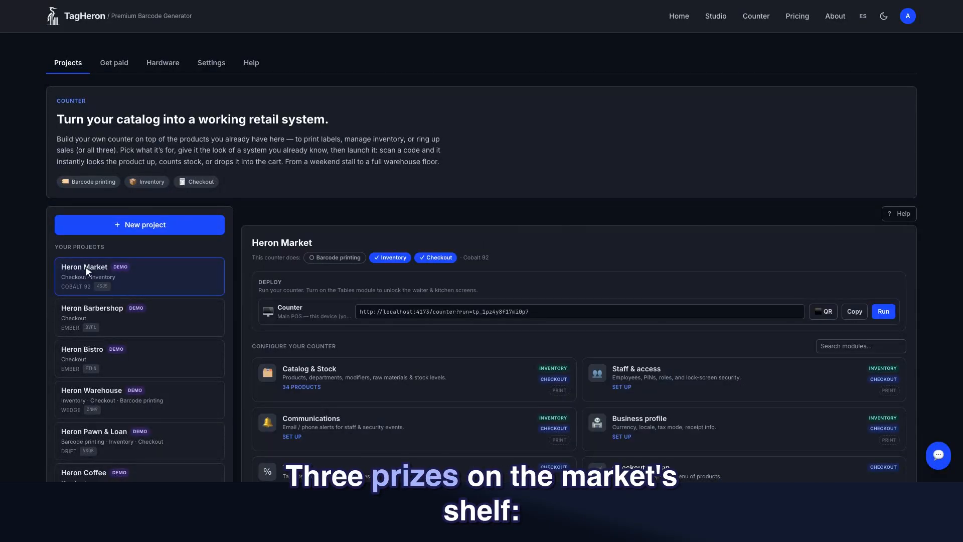
scroll(86, 270, down, 5)
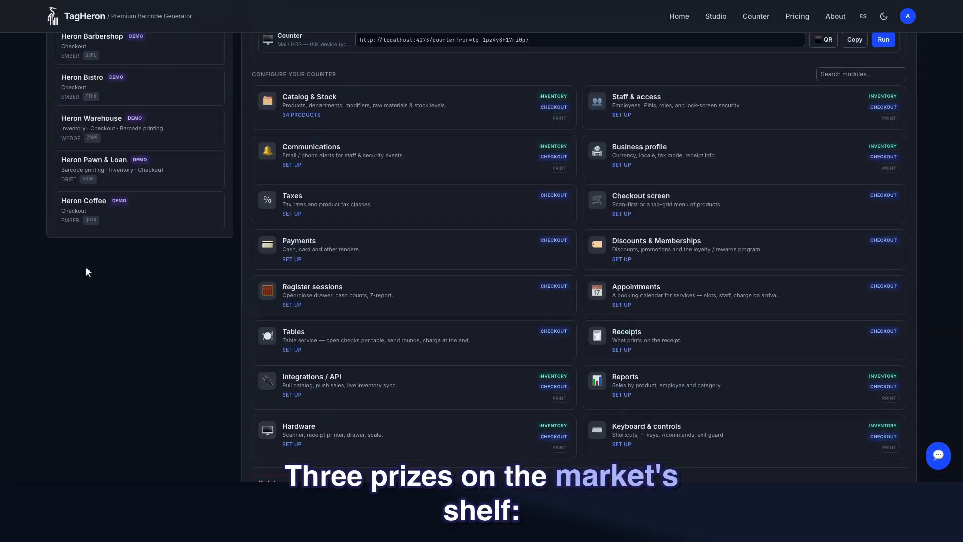
click(738, 240)
click(323, 25)
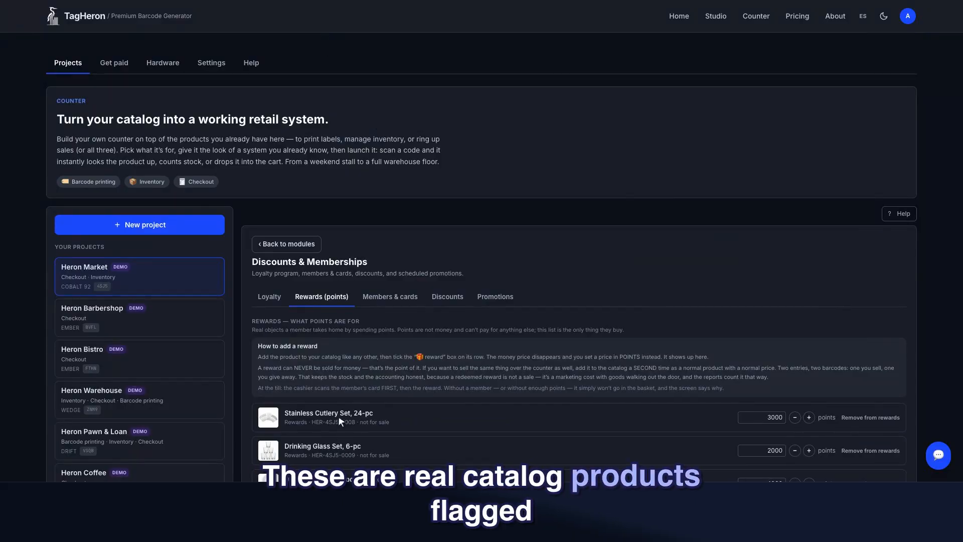
scroll(338, 412, down, 1)
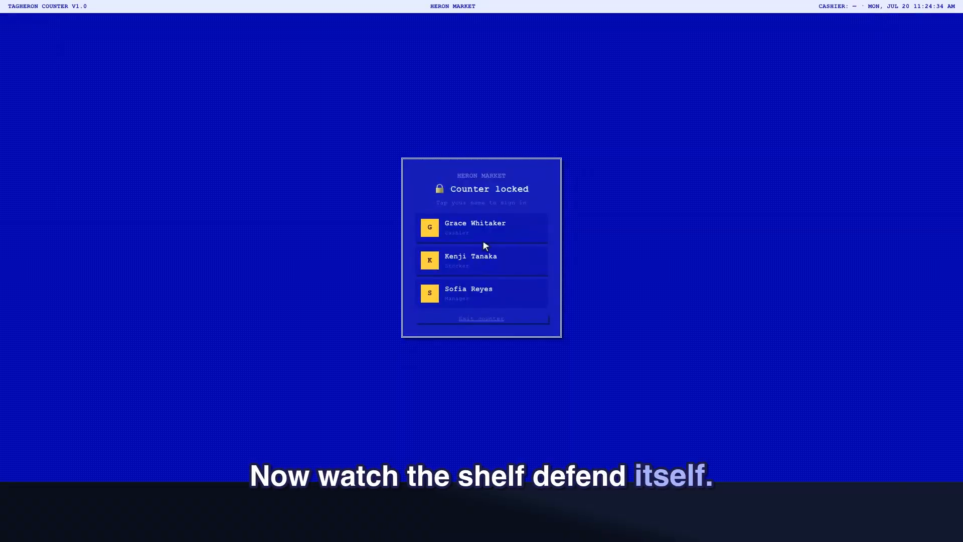
click(483, 228)
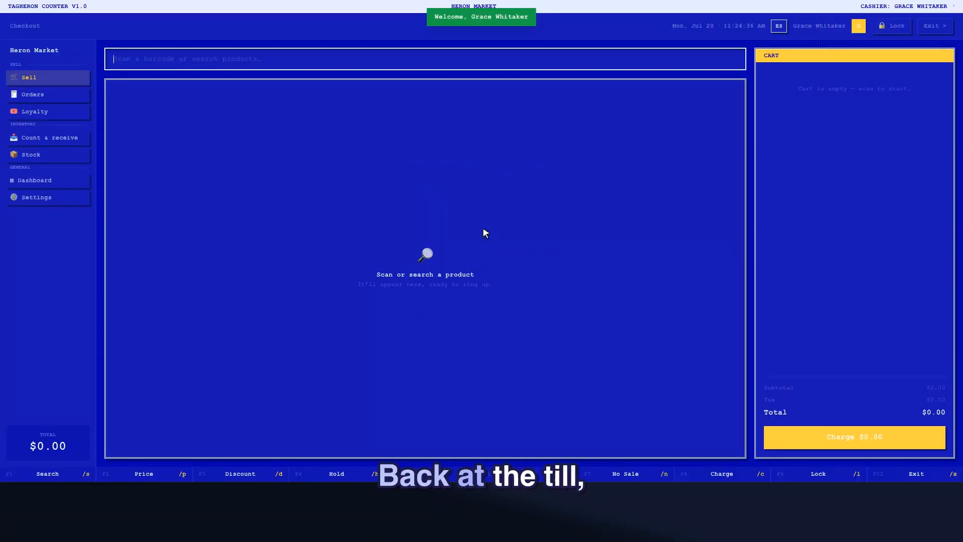
Attach the Silver member by phone number, then try the 4,000-point Dinner Plate reward, which is refused.
click(427, 59)
text(3055550142)
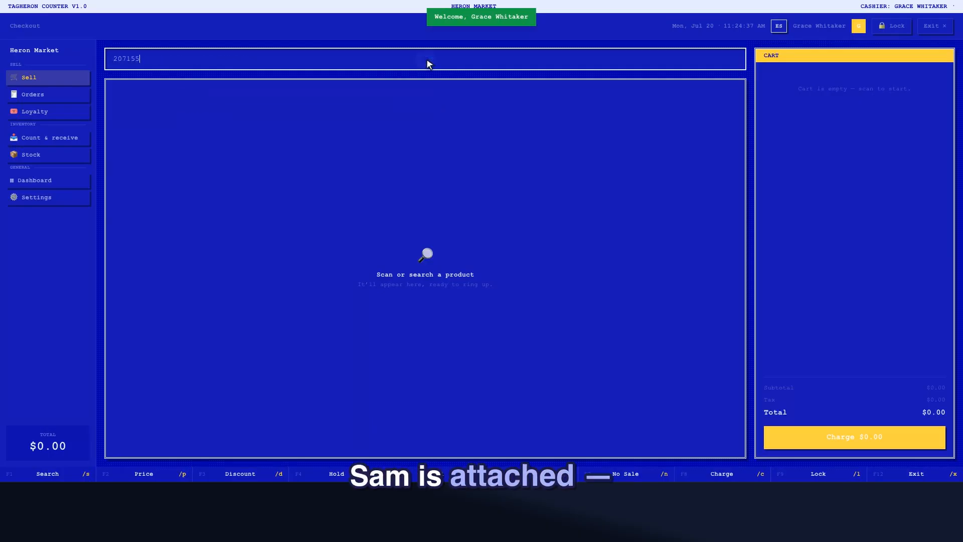
key(Return)
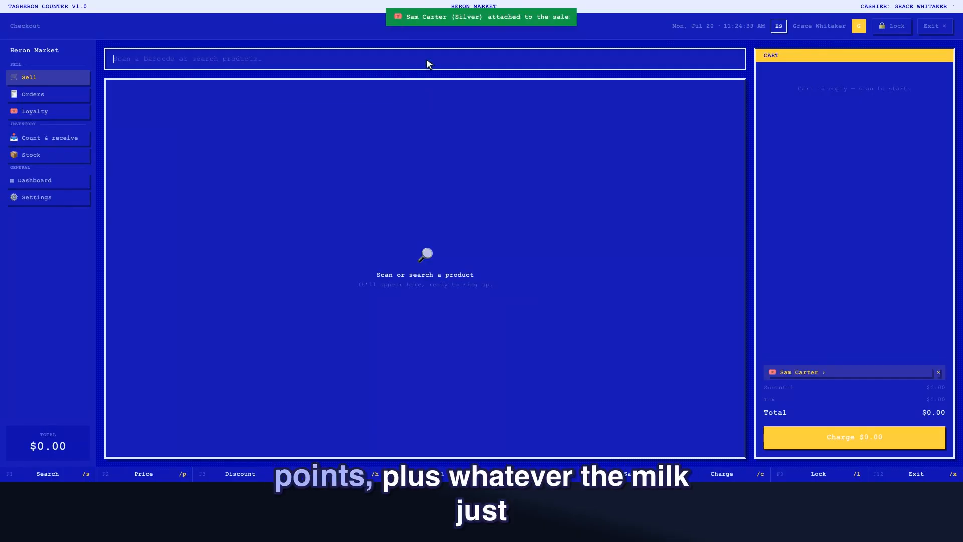
text(Dinner Pla)
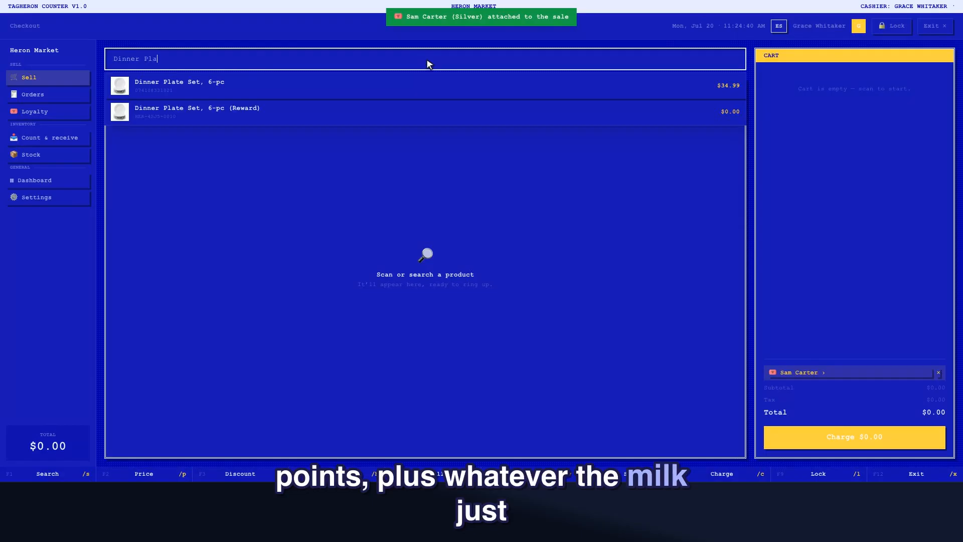
text(te)
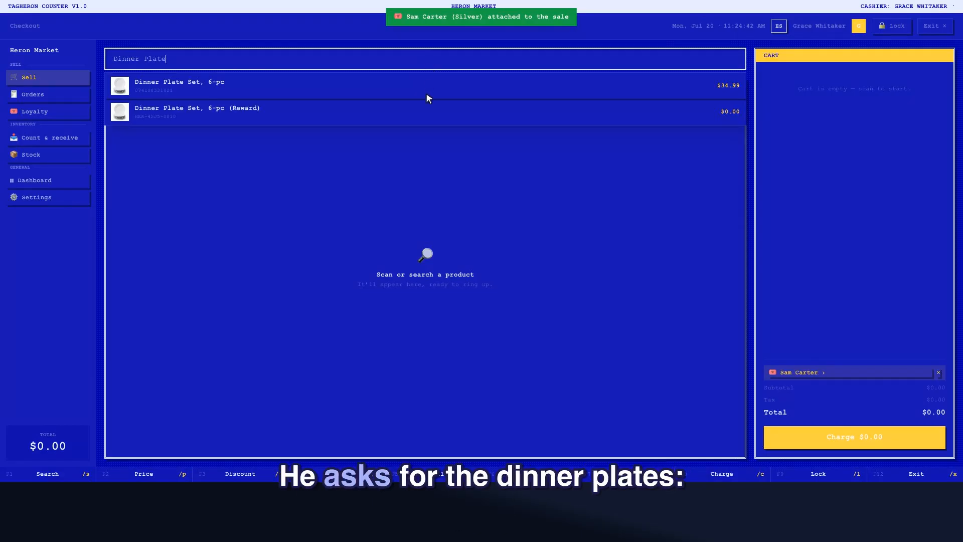
click(427, 112)
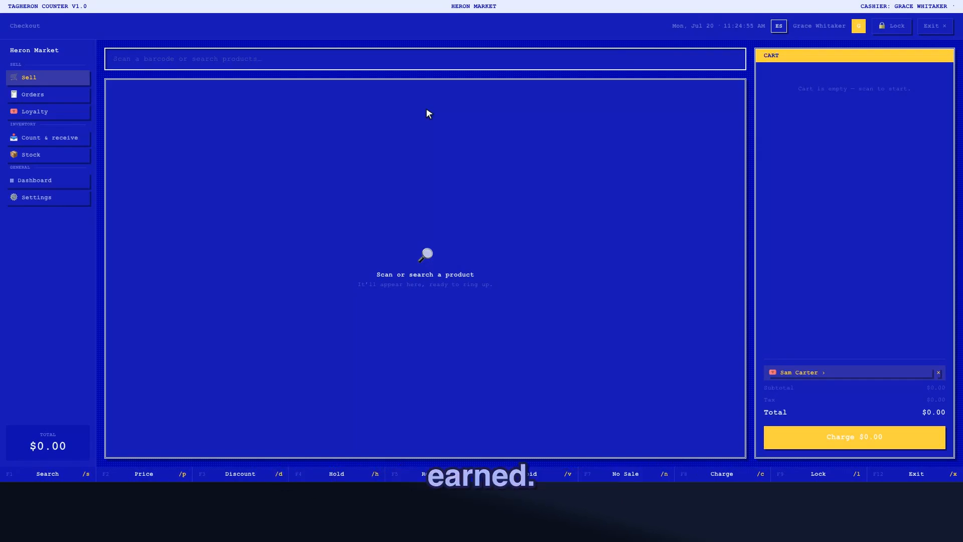
Attach the Gold member by phone number and add the Dinner Plate Set, 6-pc (Reward) to the sale.
click(427, 61)
text(5555550200)
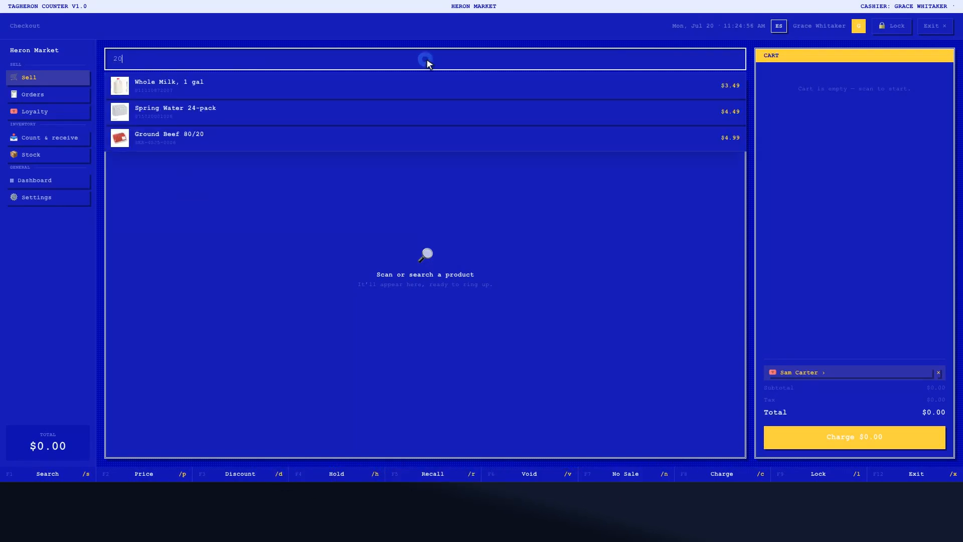
key(Return)
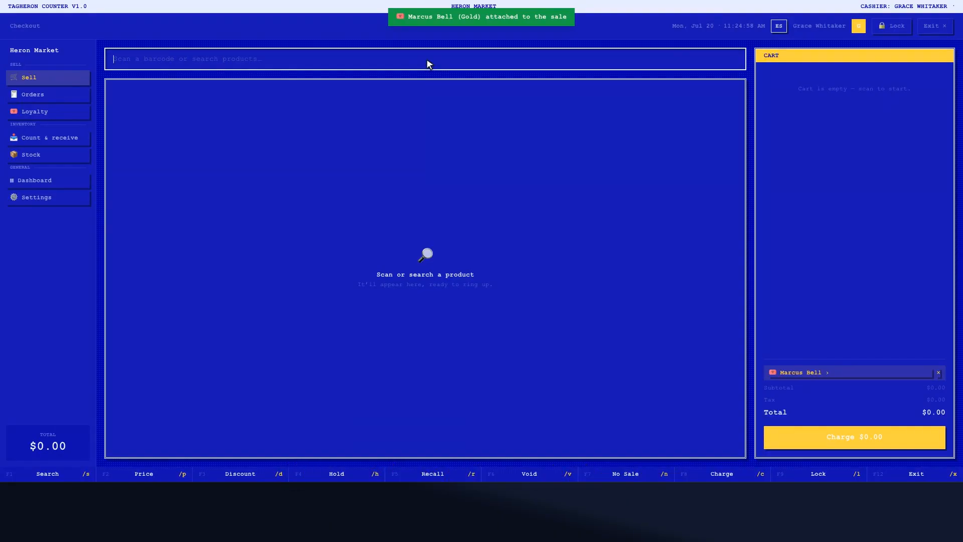
text(Dinner P)
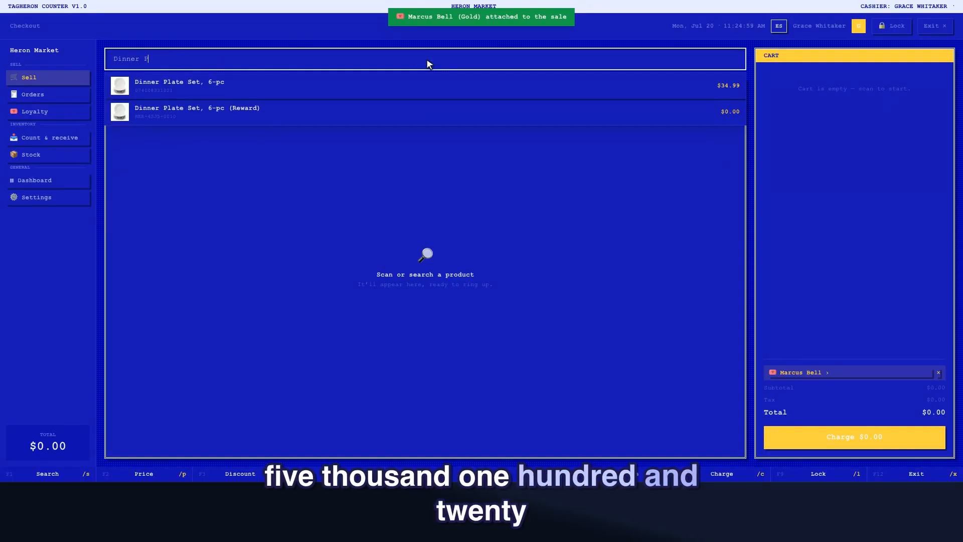
text(late)
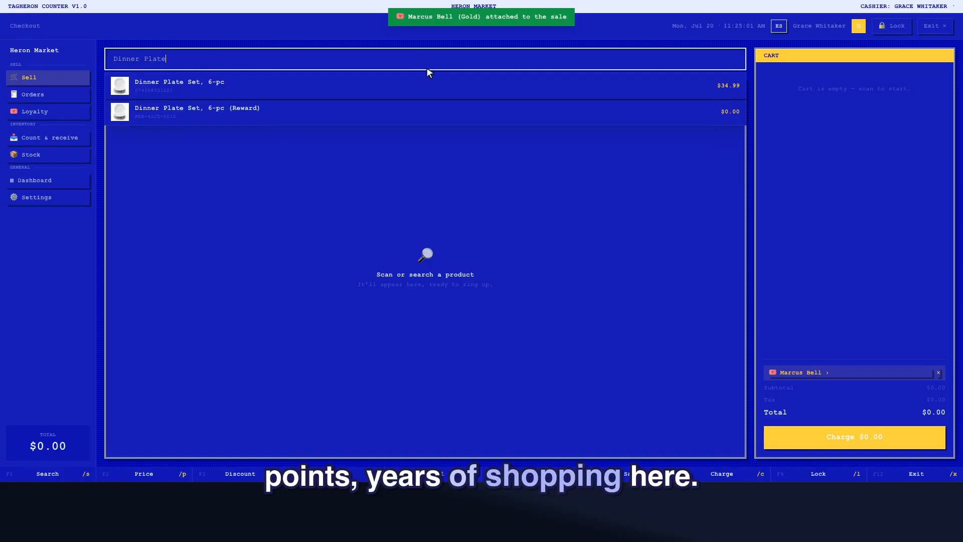
click(428, 112)
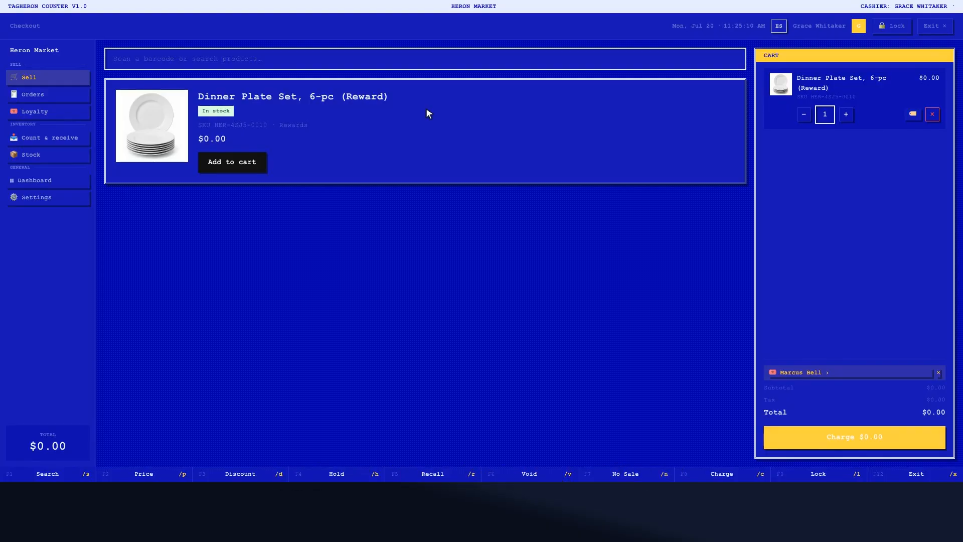
Redeem the reward basket entirely with 4,000 points, then start a fresh $0.00 sale.
click(856, 436)
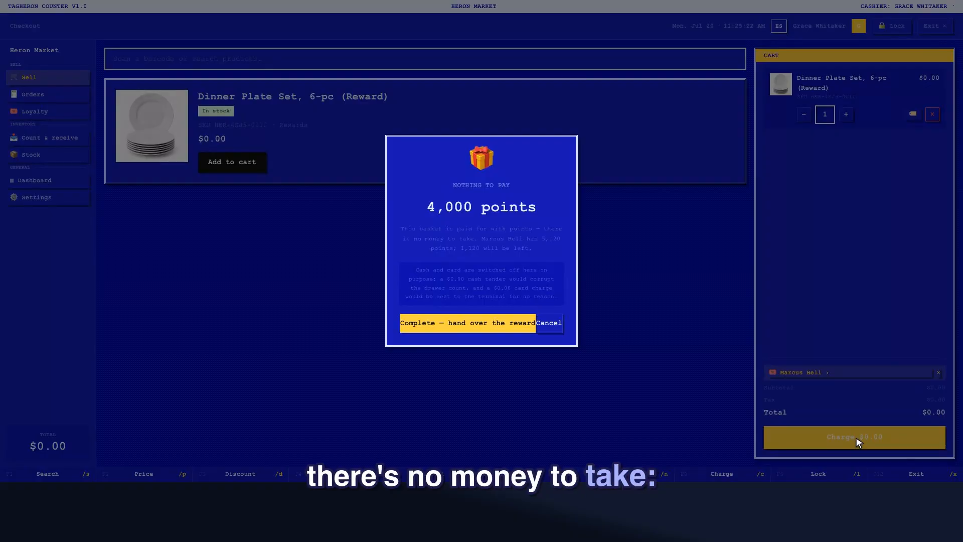
click(469, 324)
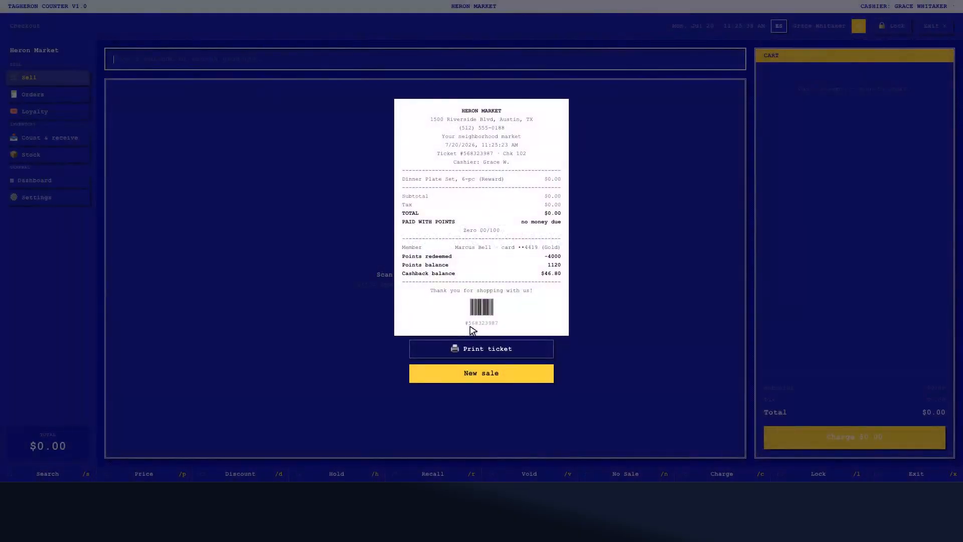
click(482, 374)
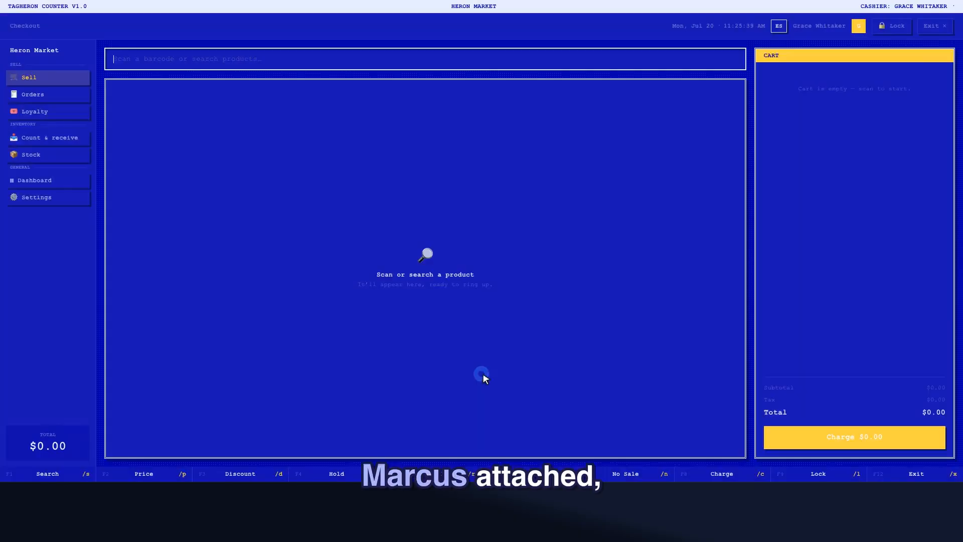
Attach the Gold member by loyalty code, add Whole Milk, 1 gal, and pay the $3.08 from cashback.
click(427, 59)
text(LOY77500001)
key(Return)
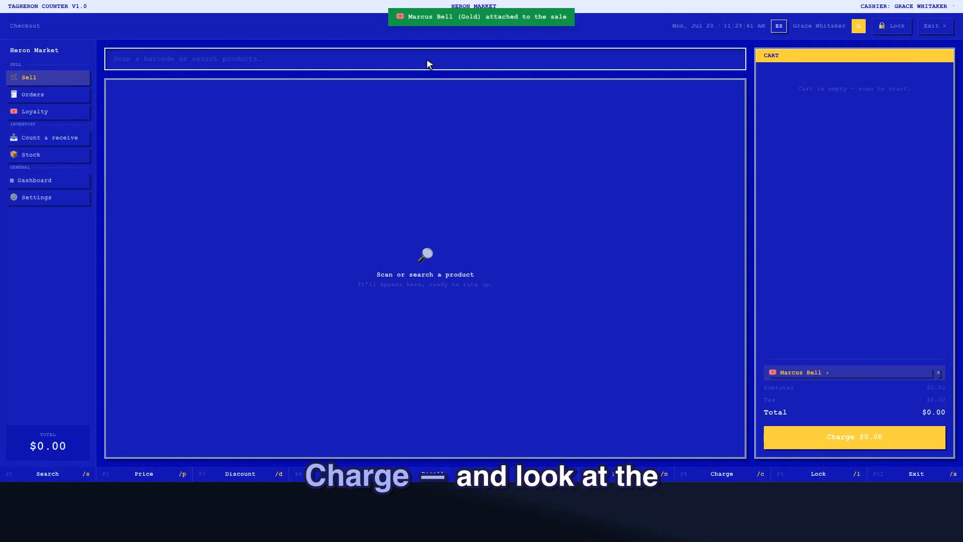
text(Whole )
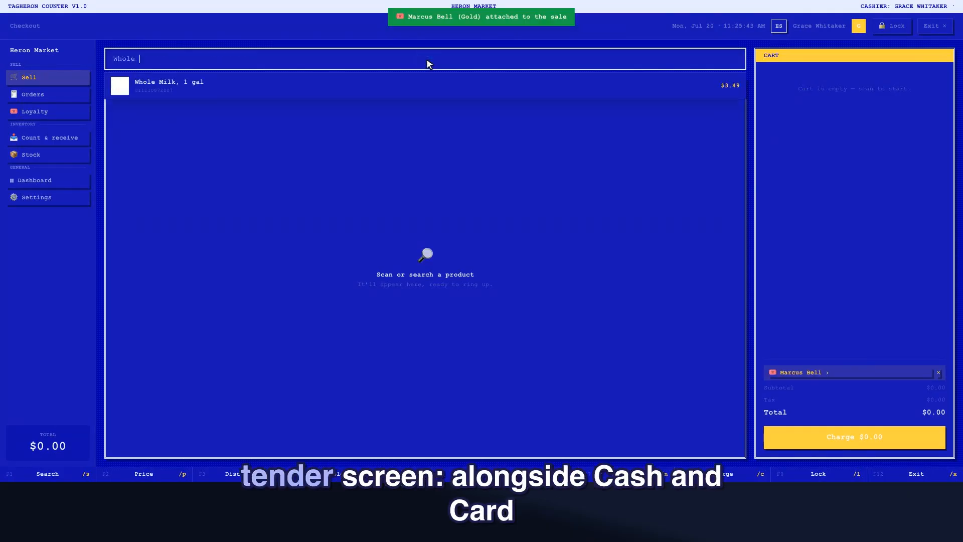
text(Milk)
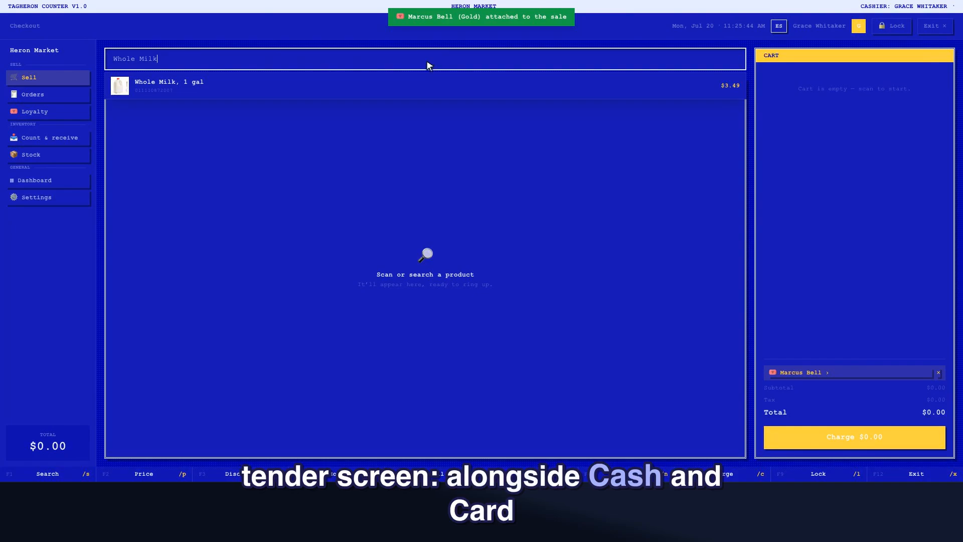
click(426, 82)
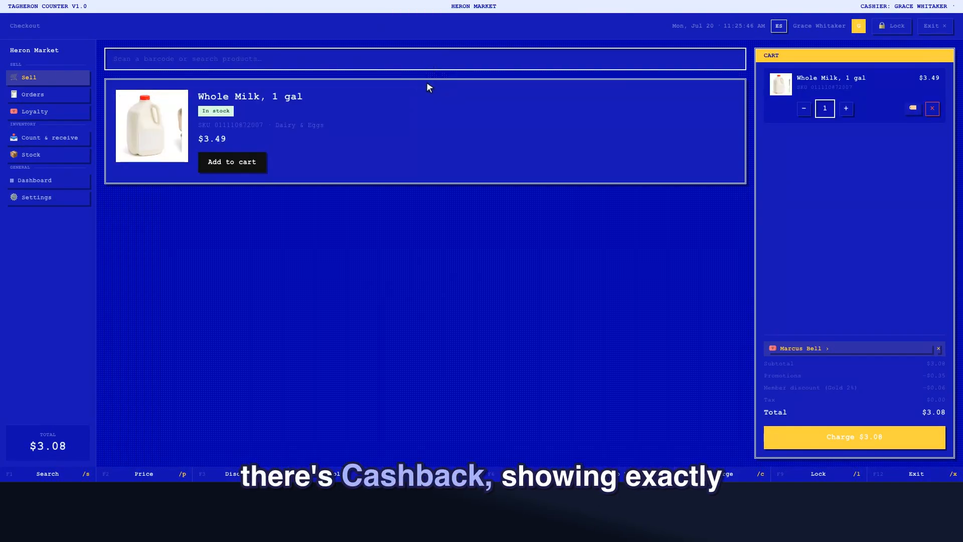
click(855, 437)
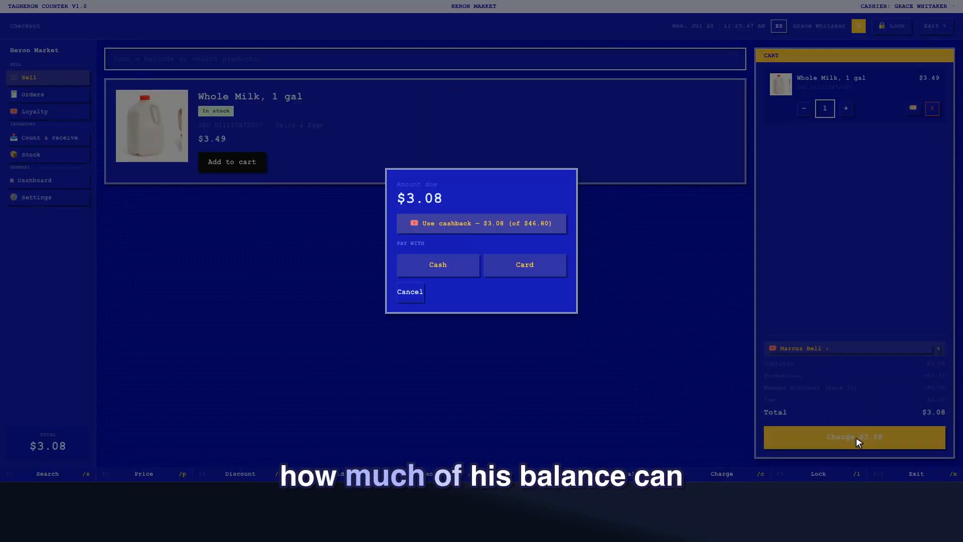
click(485, 224)
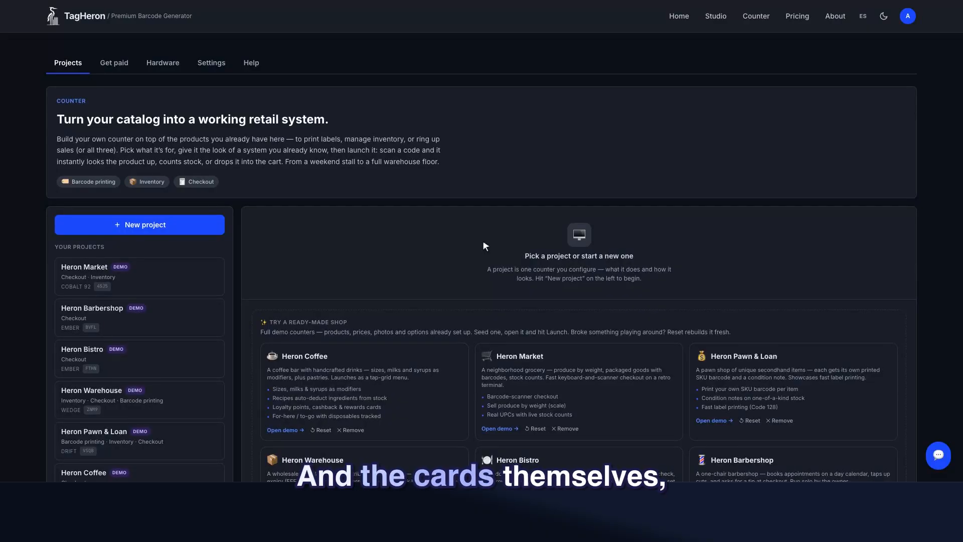
Review the three physical-card members in Heron Market's Discounts & Memberships Members & cards tab.
click(86, 271)
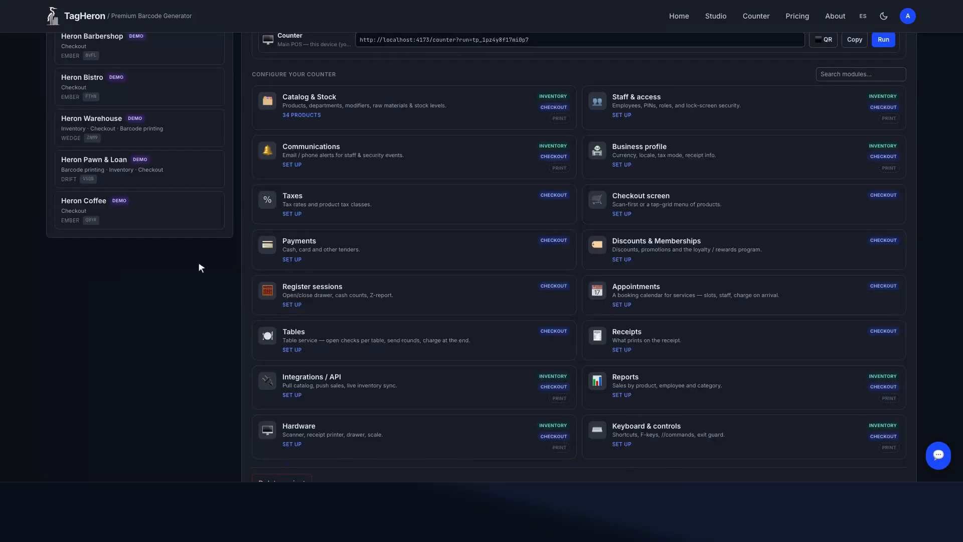
click(733, 240)
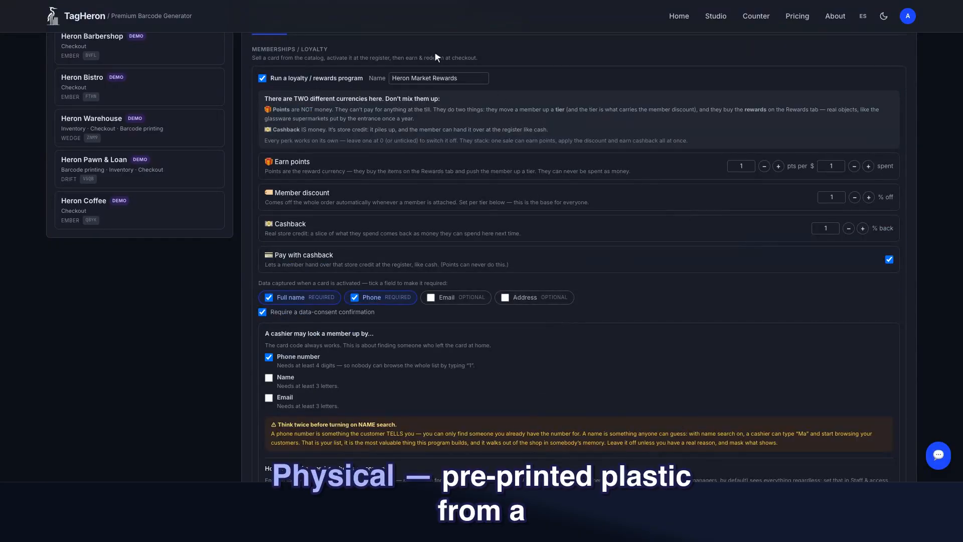
click(392, 26)
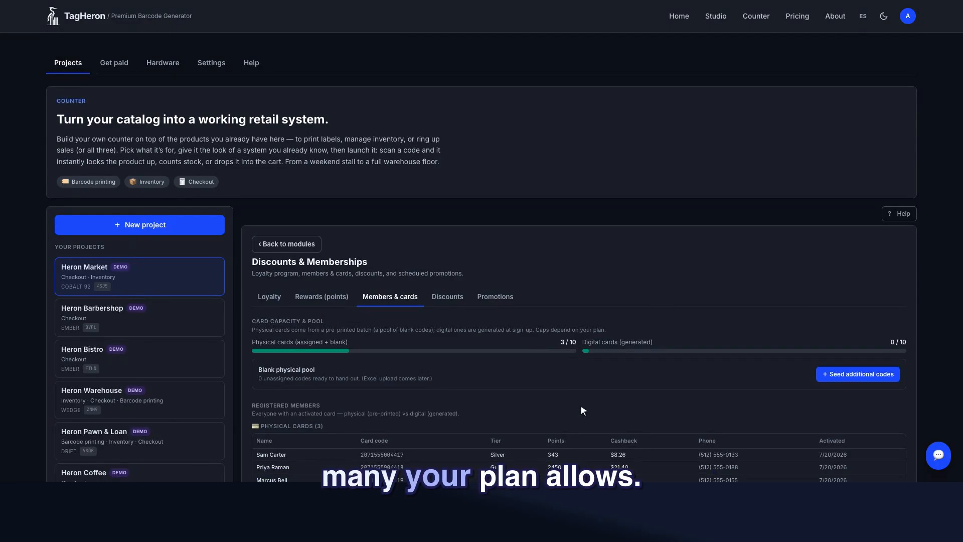
scroll(581, 406, down, 1)
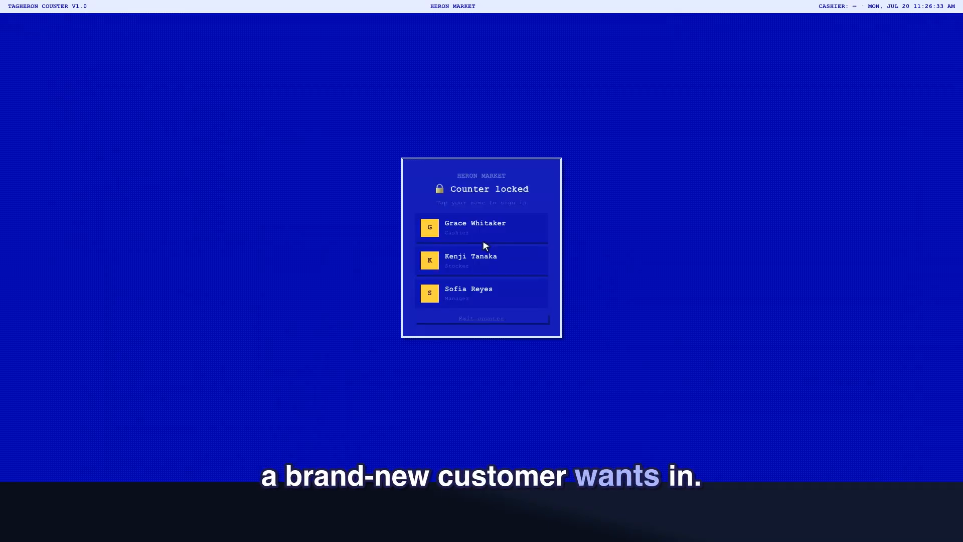
Sign in as cashier and start activating a new Digital loyalty card.
click(483, 228)
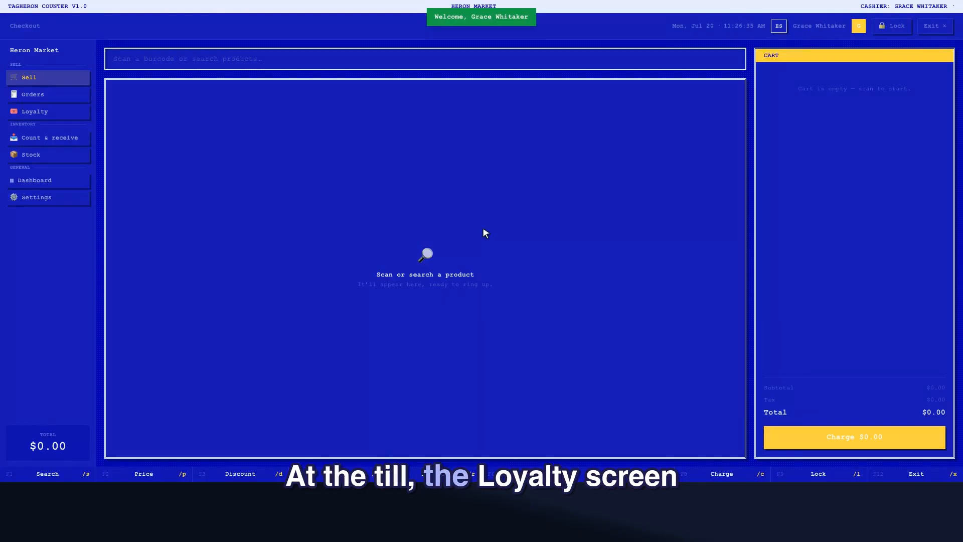
click(51, 114)
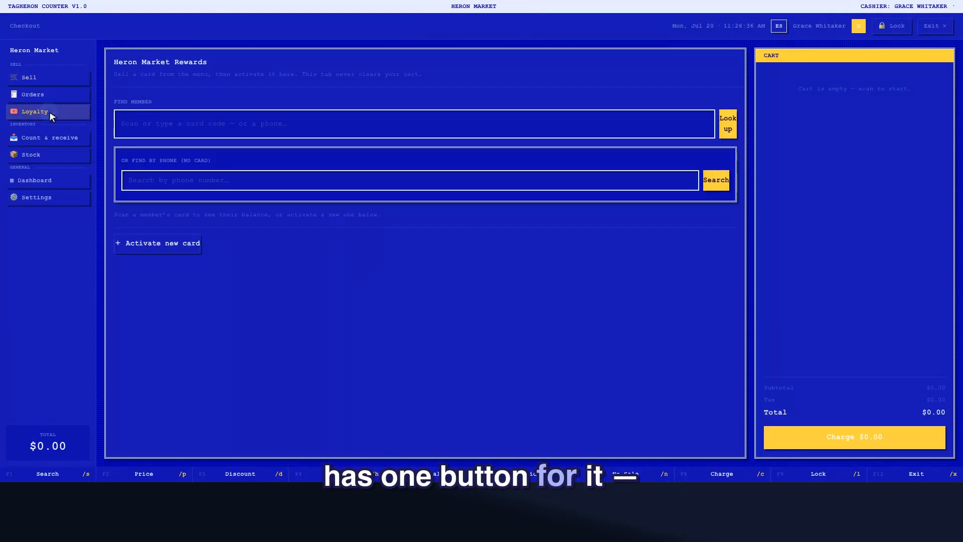
click(157, 242)
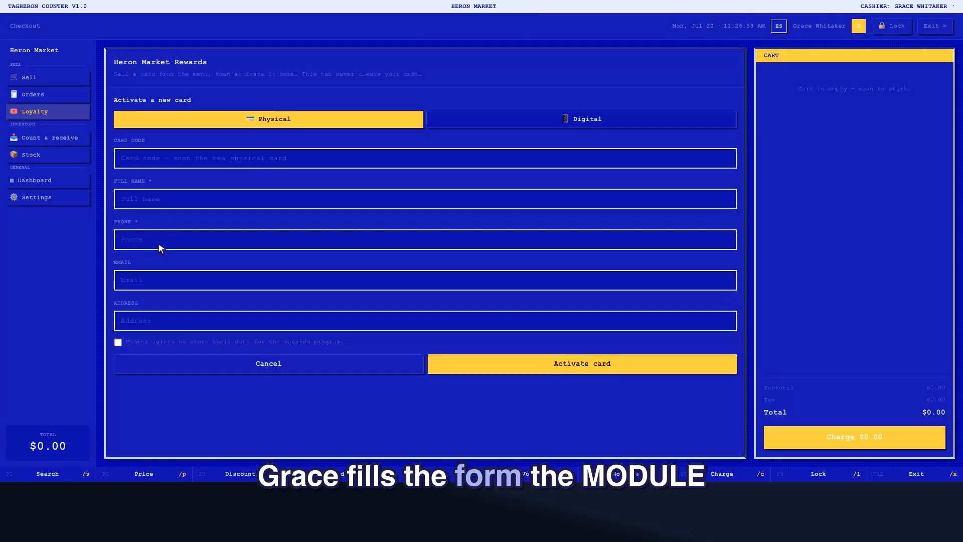
click(582, 120)
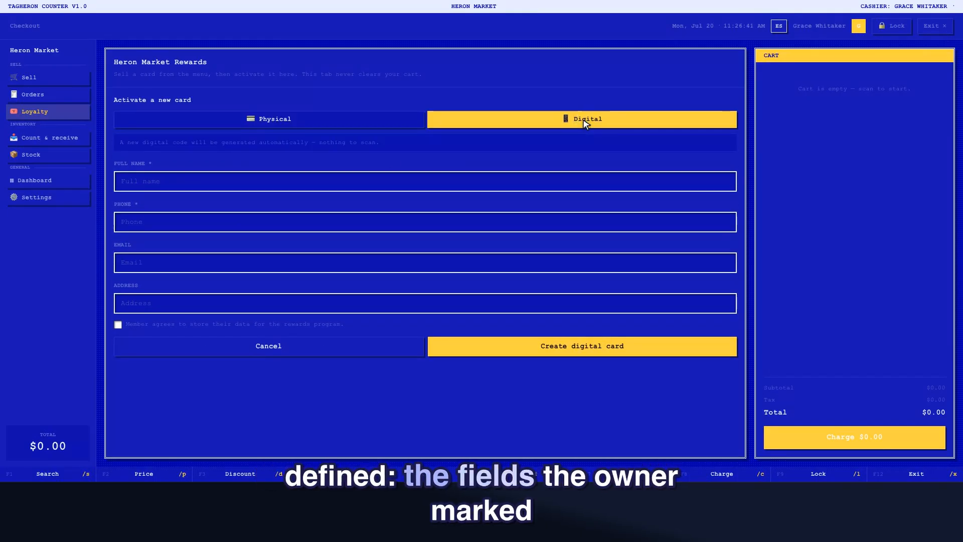
Enter the new member's full name and phone number, tick consent, and create the digital card.
click(425, 182)
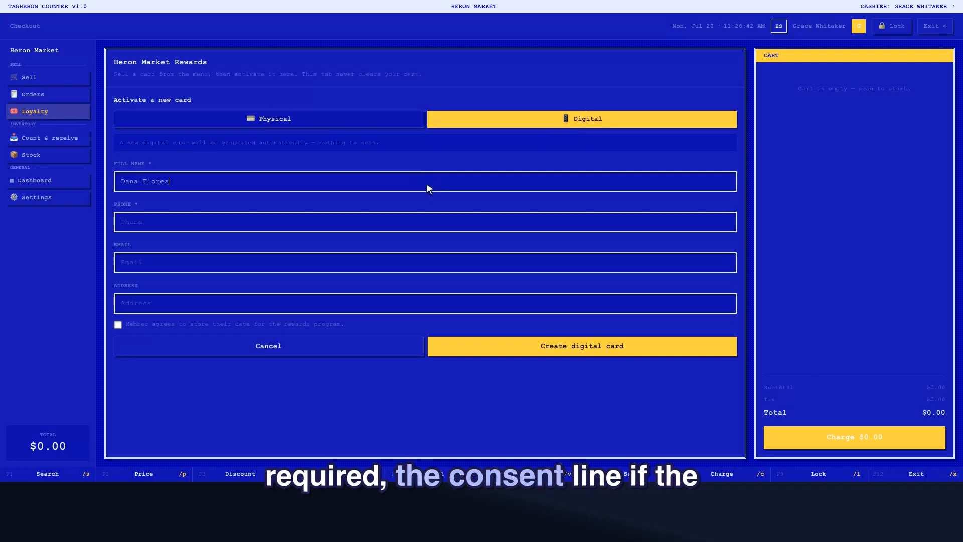
click(425, 222)
text(5125550999)
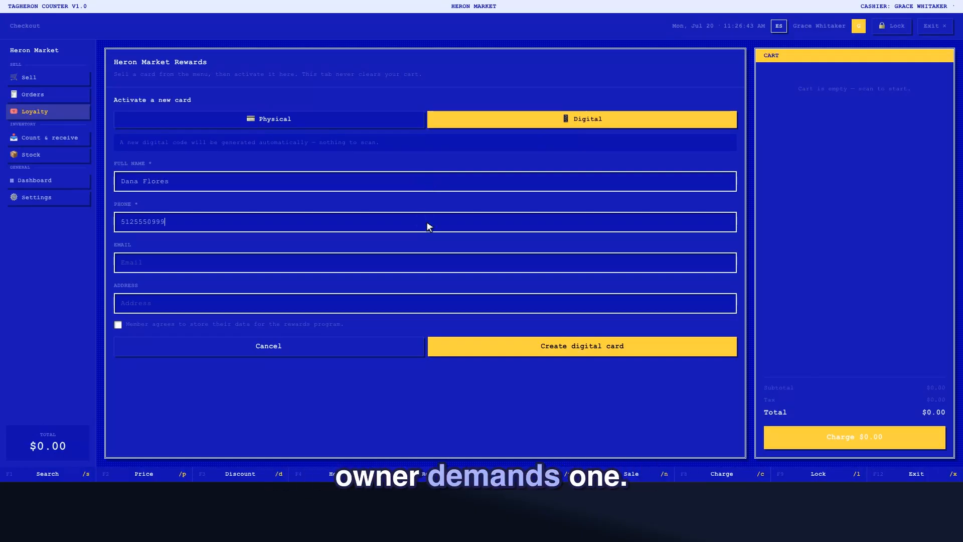
click(426, 324)
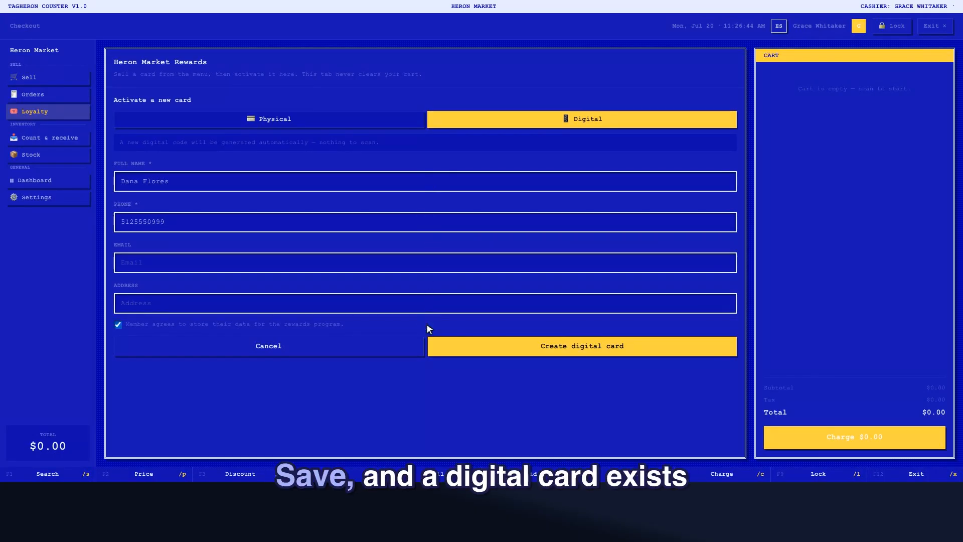
click(583, 346)
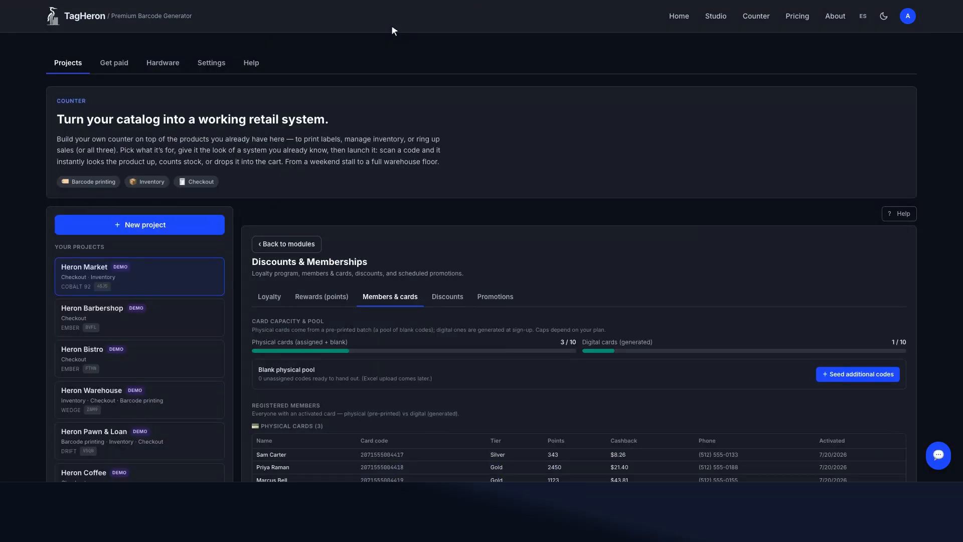
scroll(388, 35, down, 5)
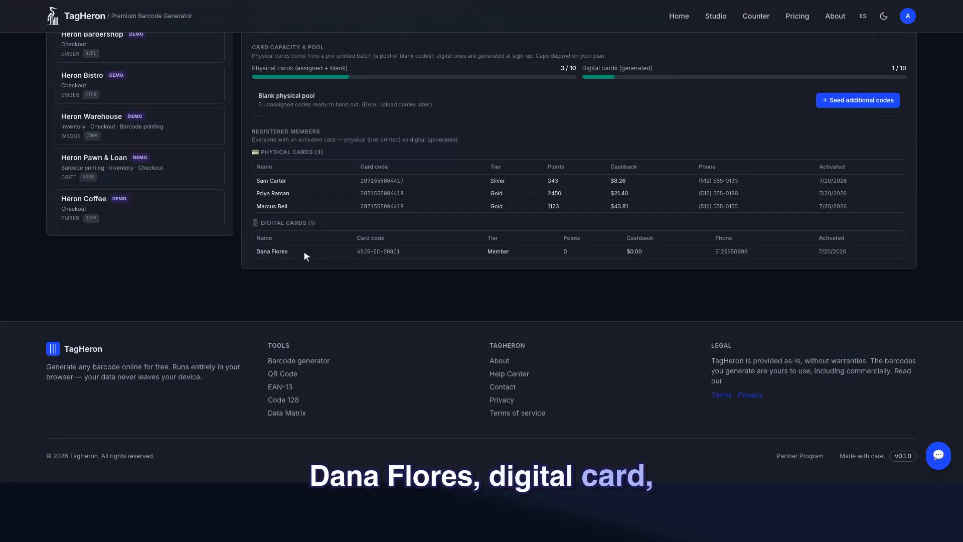